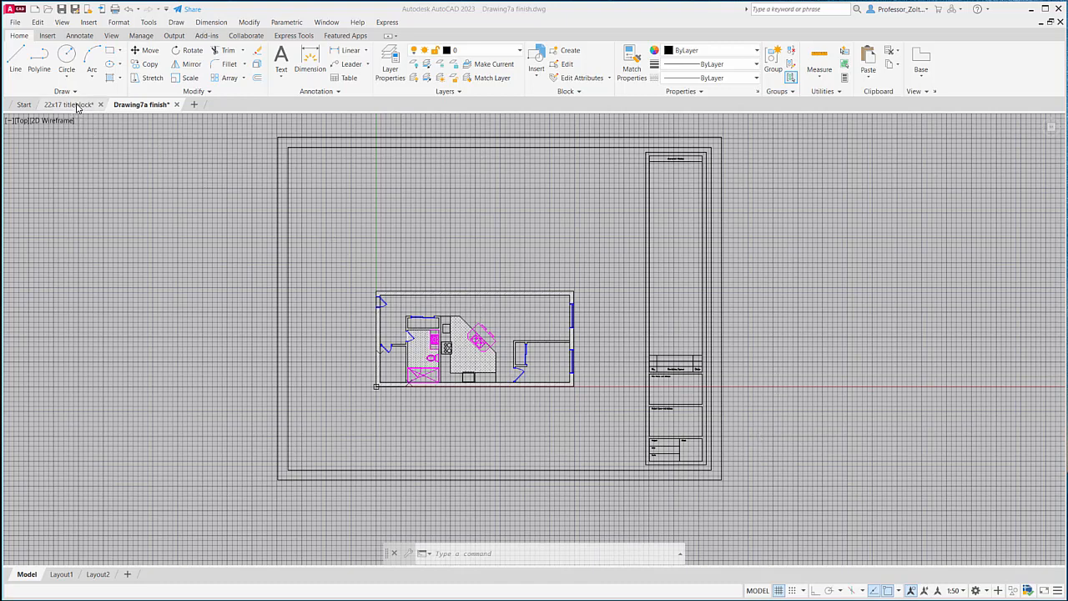
Step: Switch to the 22x17 titleblock drawing and bring up the firm name area of its title block
{"action": "mouse_move", "coordinate": [79, 107]}
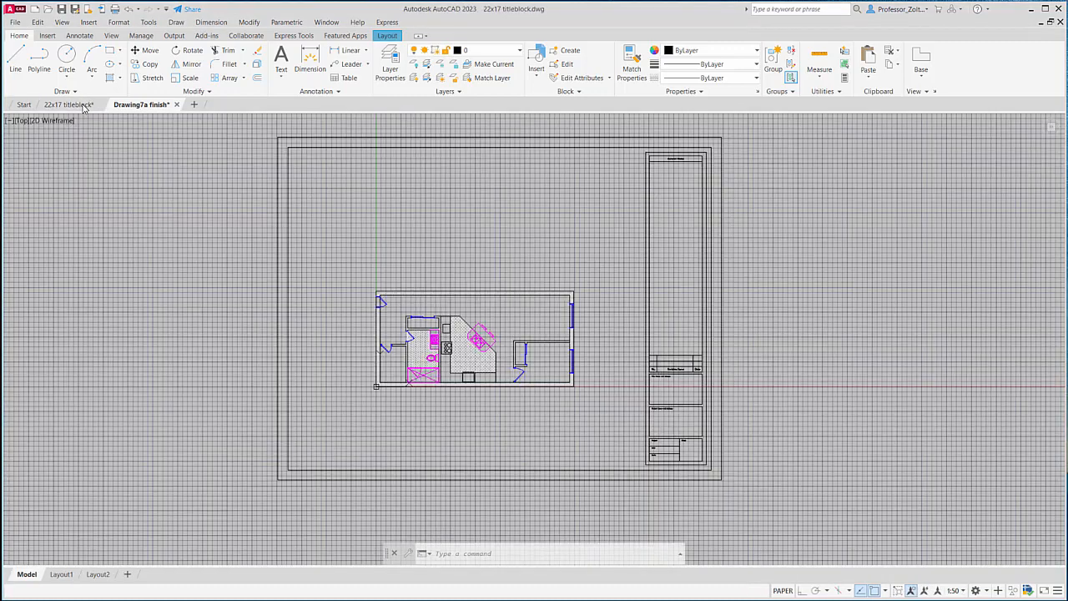
{"action": "left_click", "coordinate": [75, 106]}
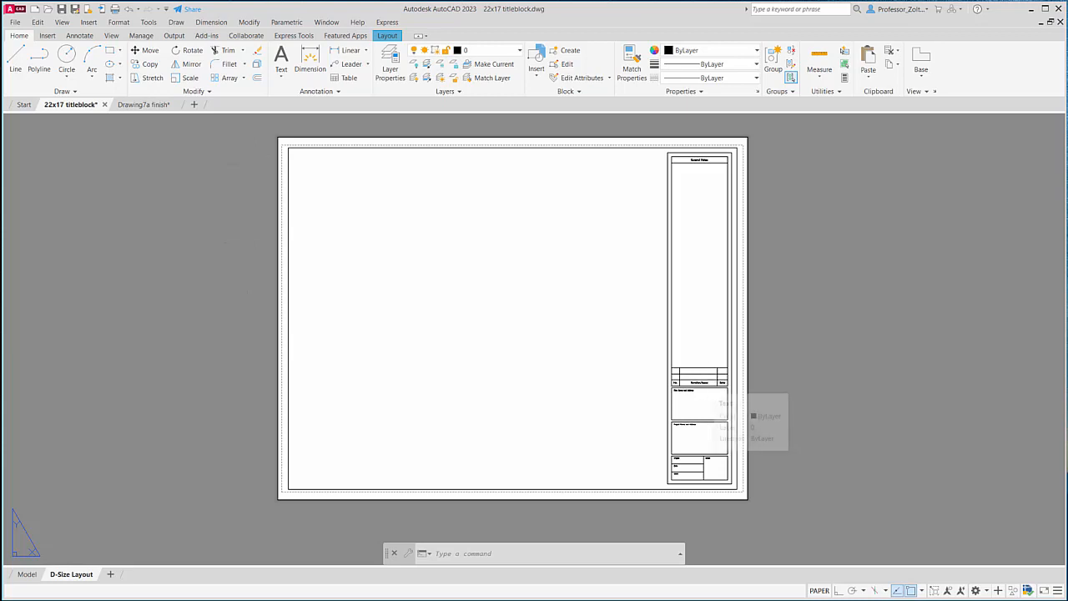
{"action": "left_click", "coordinate": [709, 382]}
{"action": "key", "text": "Escape"}
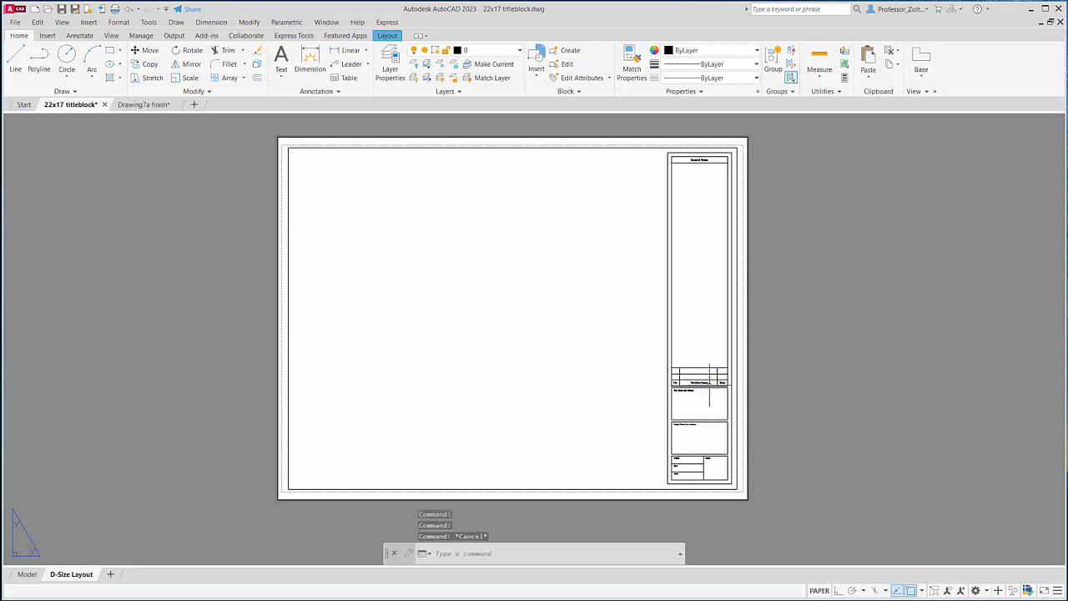
{"action": "scroll", "coordinate": [709, 382], "scroll_direction": "up", "scroll_amount": 6}
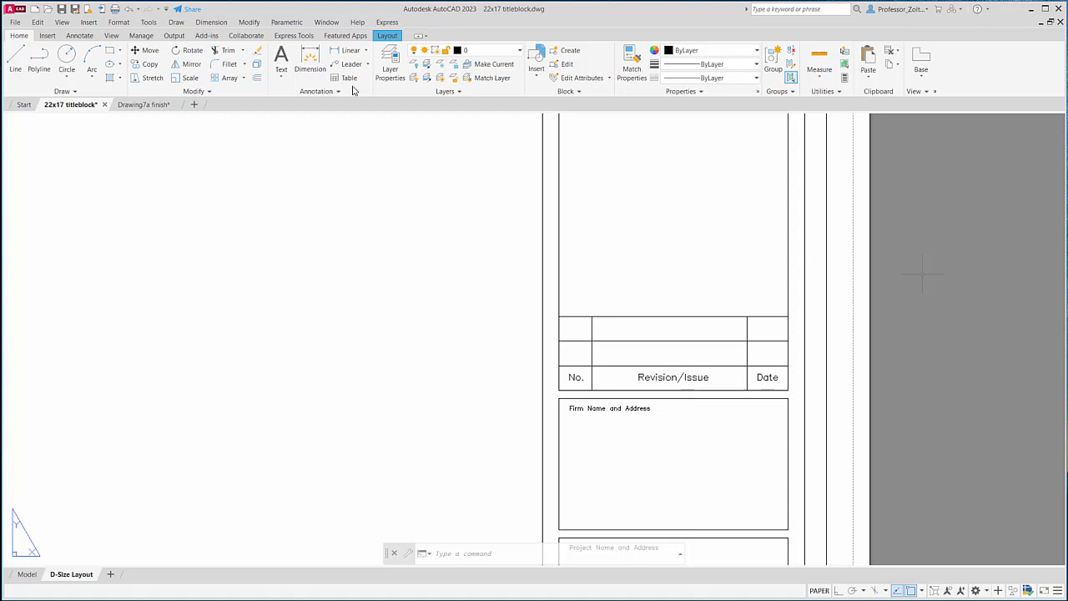
Step: Place single-line text "Kitchen" in the Firm Name and Address box with 1/8" height and 0 rotation
{"action": "left_click", "coordinate": [281, 76]}
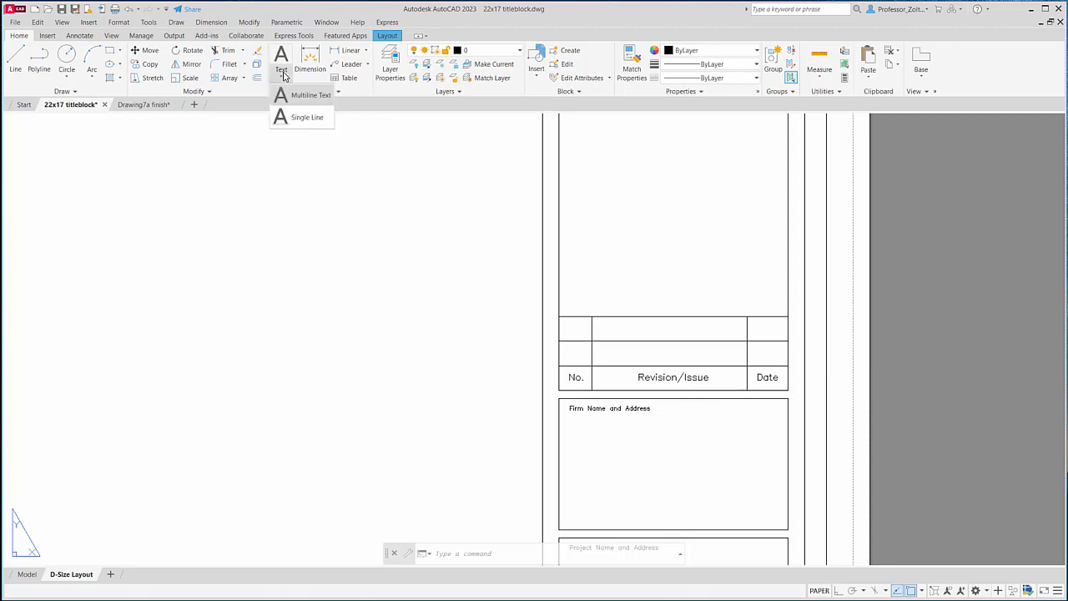
{"action": "left_click", "coordinate": [297, 117]}
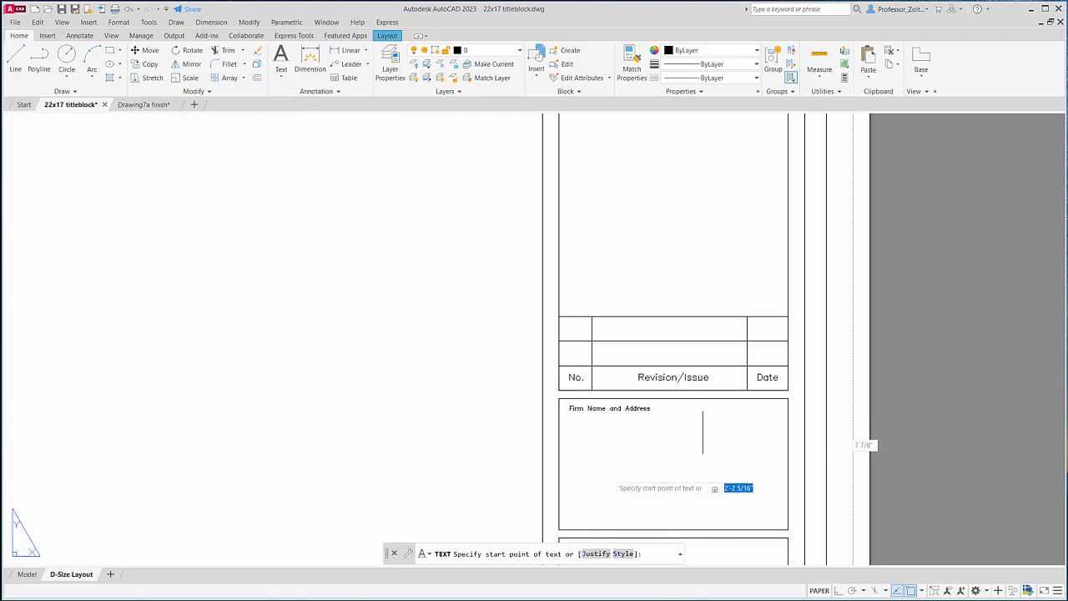
{"action": "left_click", "coordinate": [572, 492]}
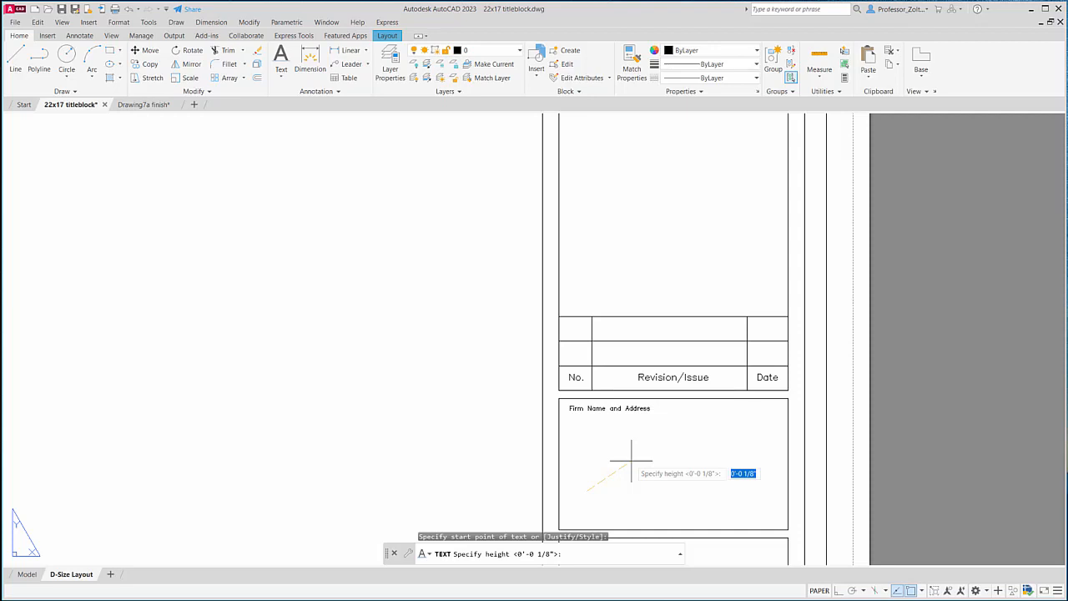
{"action": "key", "text": "Return"}
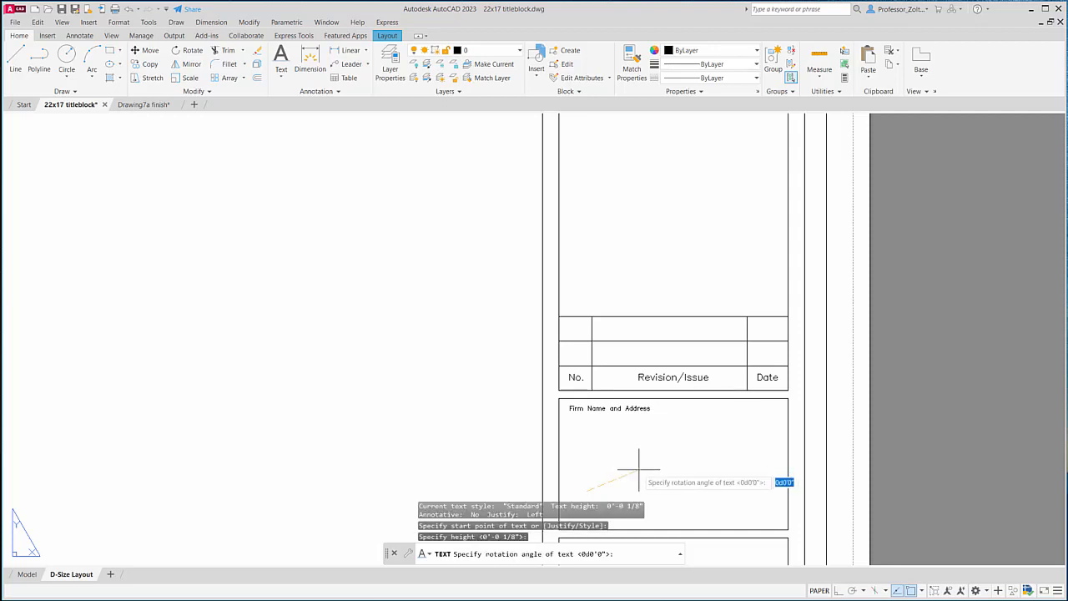
{"action": "key", "text": "Return"}
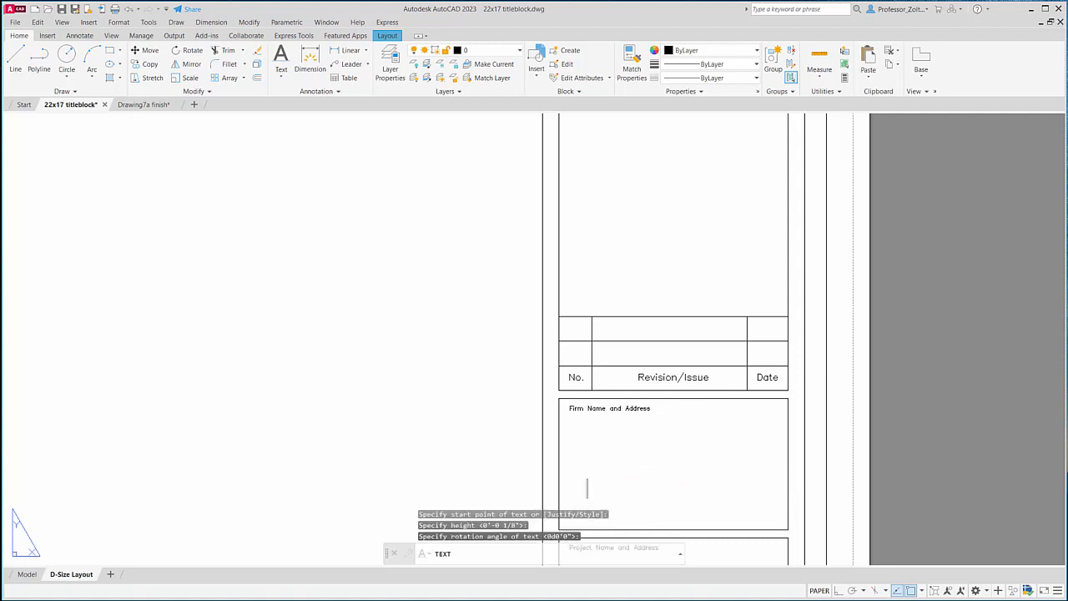
{"action": "type", "text": "Kitchen"}
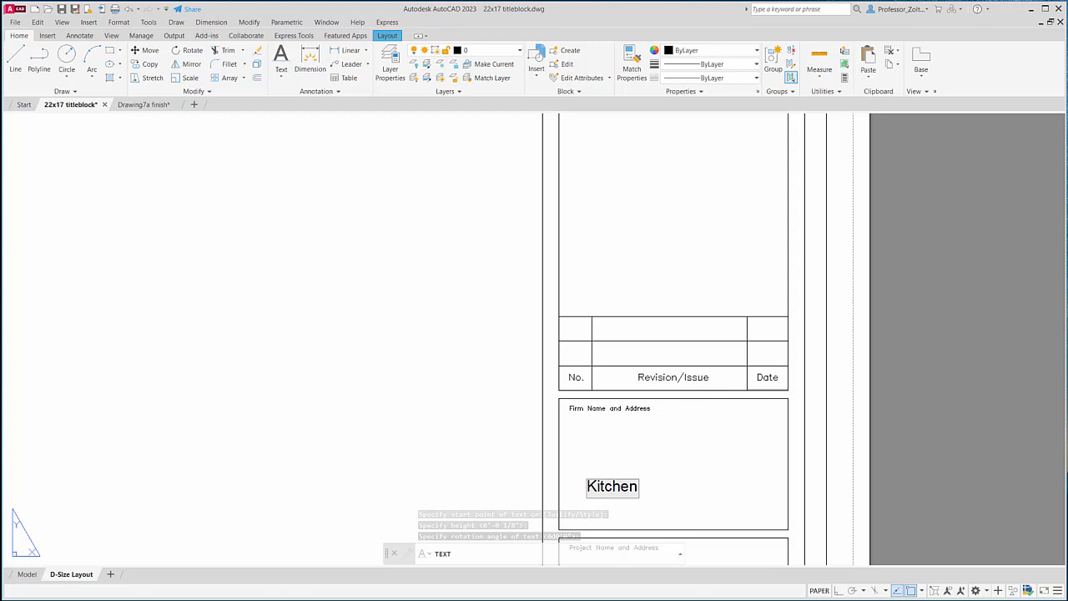
{"action": "key", "text": "Return"}
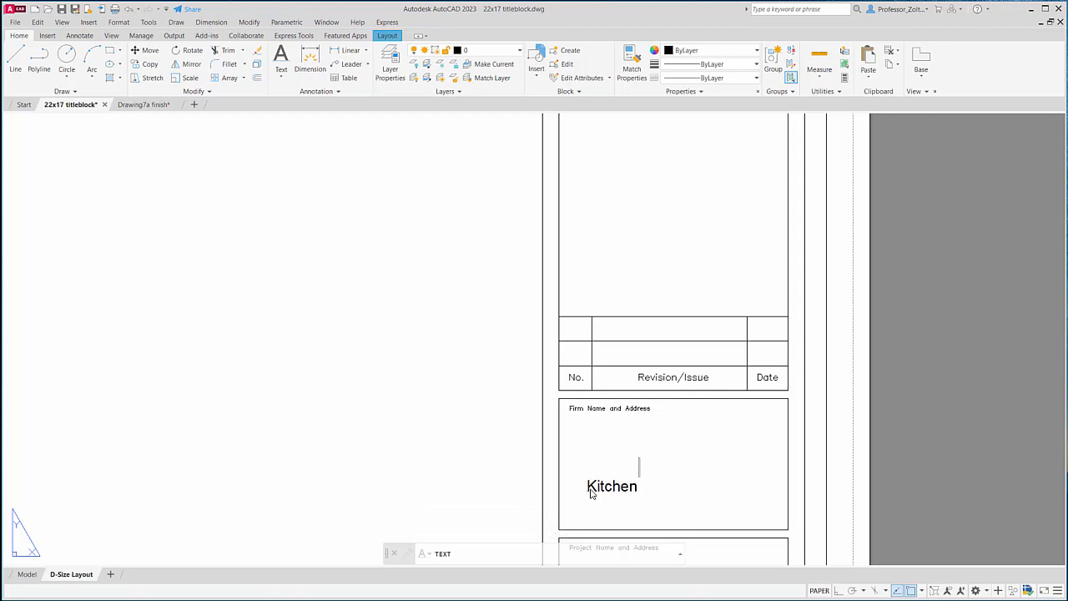
{"action": "key", "text": "Return"}
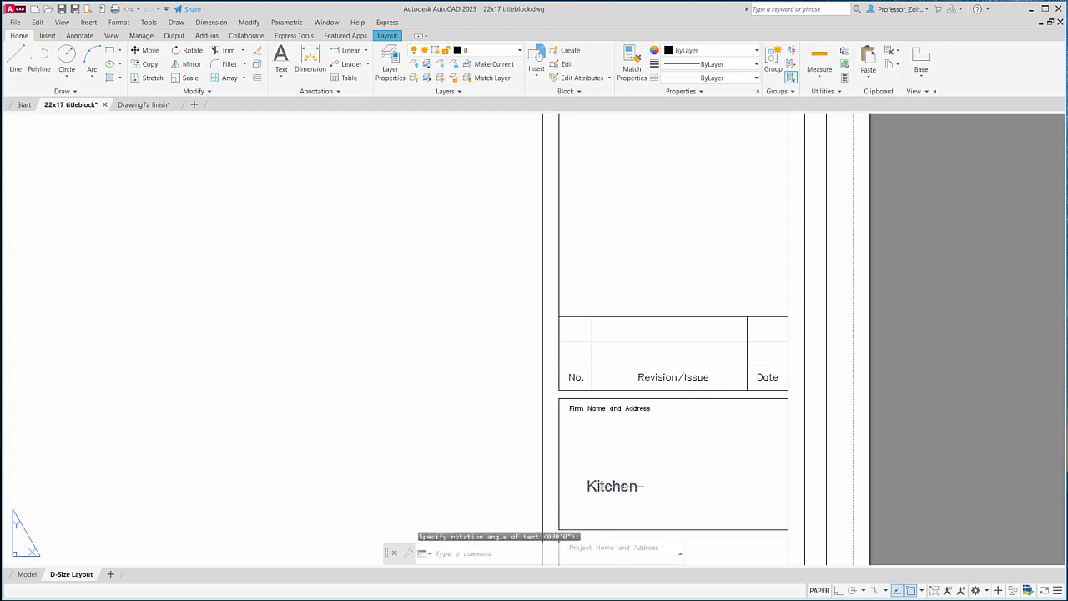
Step: Delete the "Kitchen" text from the Firm Name and Address box
{"action": "right_click", "coordinate": [620, 486]}
{"action": "left_click", "coordinate": [646, 503]}
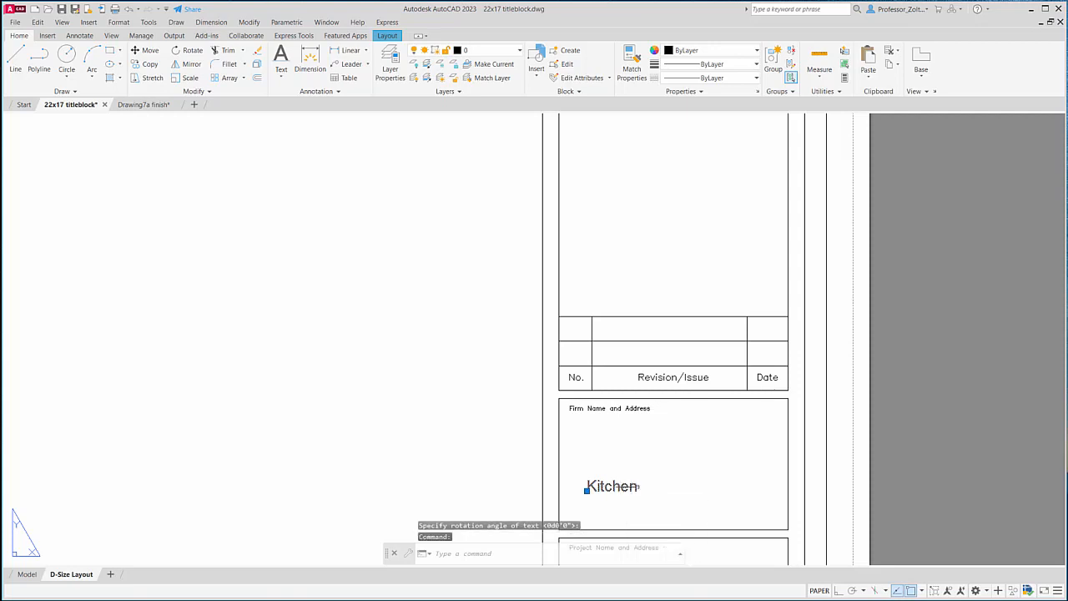
{"action": "key", "text": "Delete"}
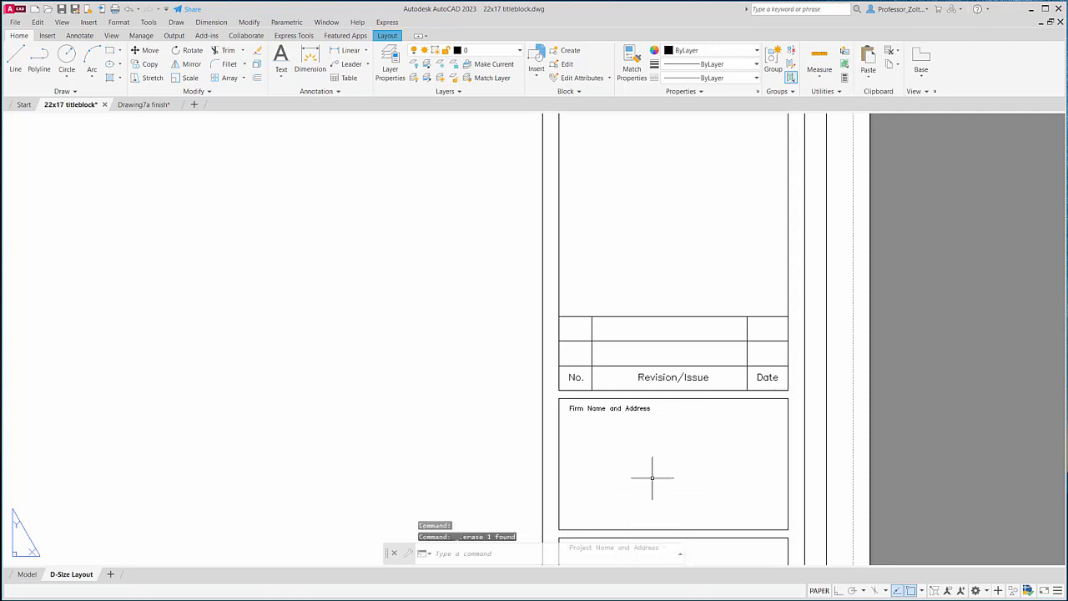
{"action": "scroll", "coordinate": [653, 449], "scroll_direction": "down", "scroll_amount": 3}
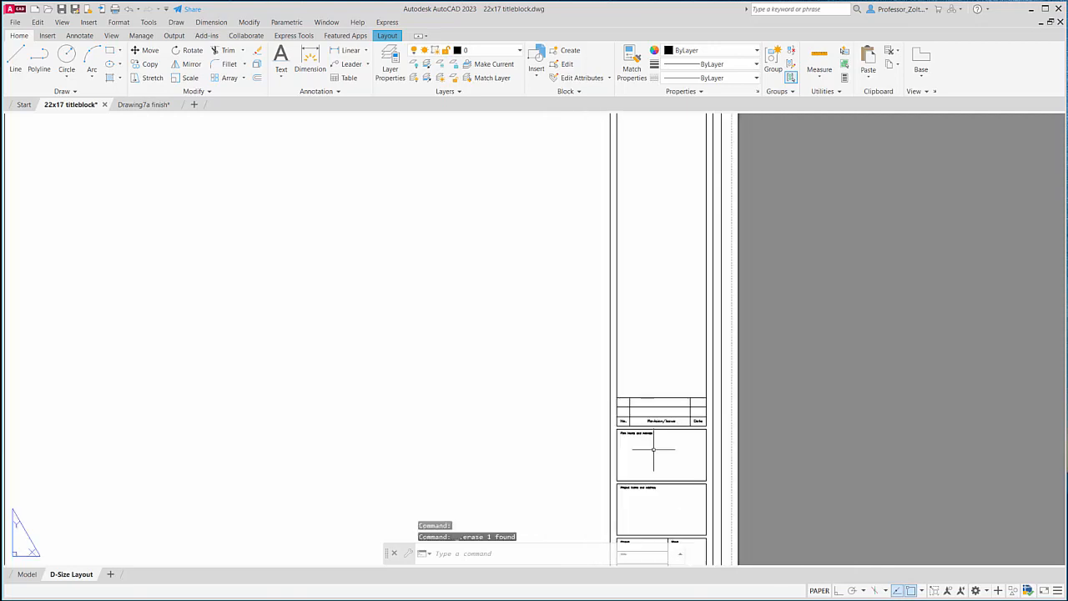
{"action": "scroll", "coordinate": [653, 449], "scroll_direction": "up", "scroll_amount": 3}
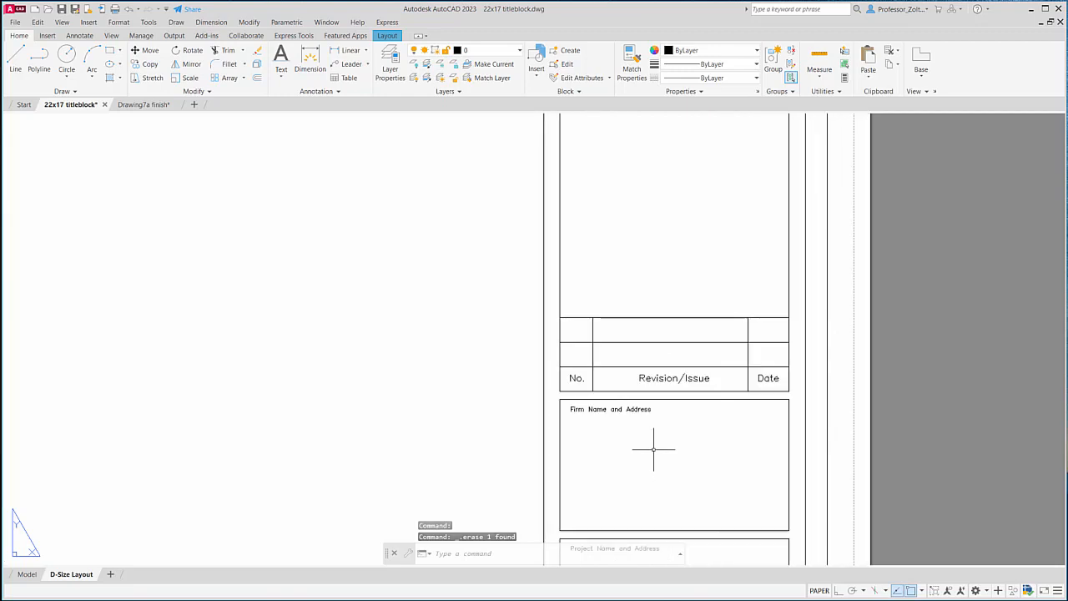
{"action": "left_click", "coordinate": [149, 66]}
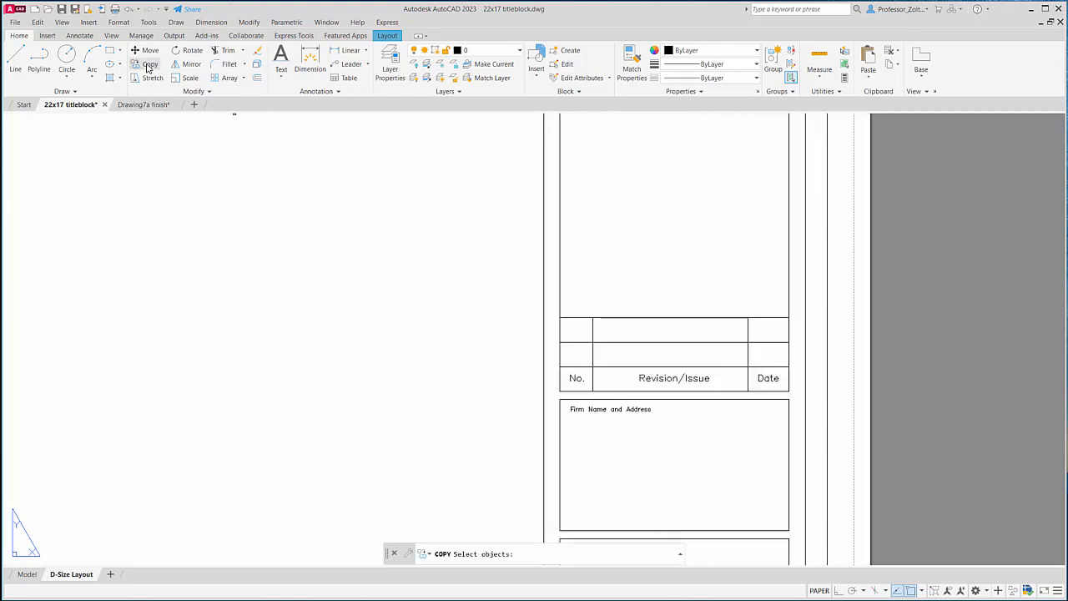
{"action": "left_click", "coordinate": [584, 410]}
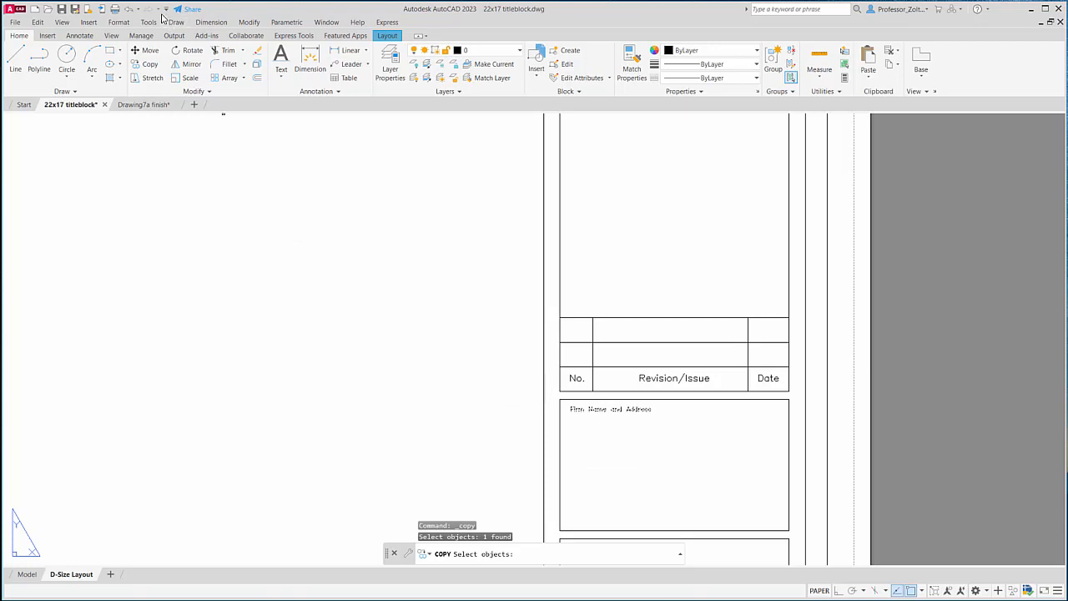
{"action": "key", "text": "Escape"}
Step: Copy the "Firm Name and Address" label to the clipboard with a base point at the start of its text
{"action": "left_click", "coordinate": [38, 22]}
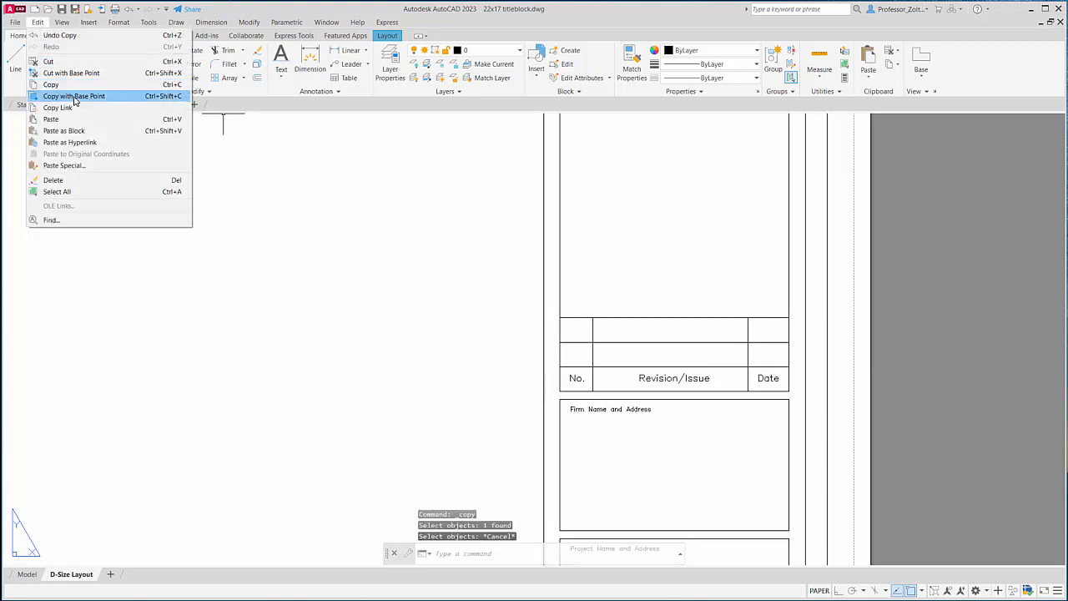
{"action": "left_click", "coordinate": [87, 98]}
{"action": "left_click", "coordinate": [573, 412]}
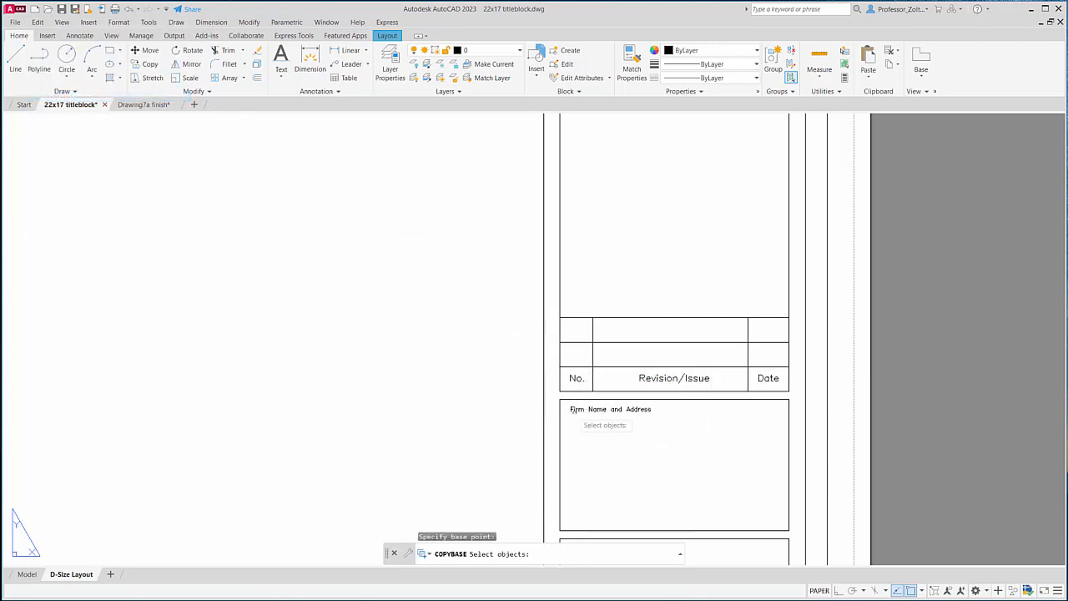
{"action": "left_click", "coordinate": [584, 409]}
{"action": "key", "text": "Return"}
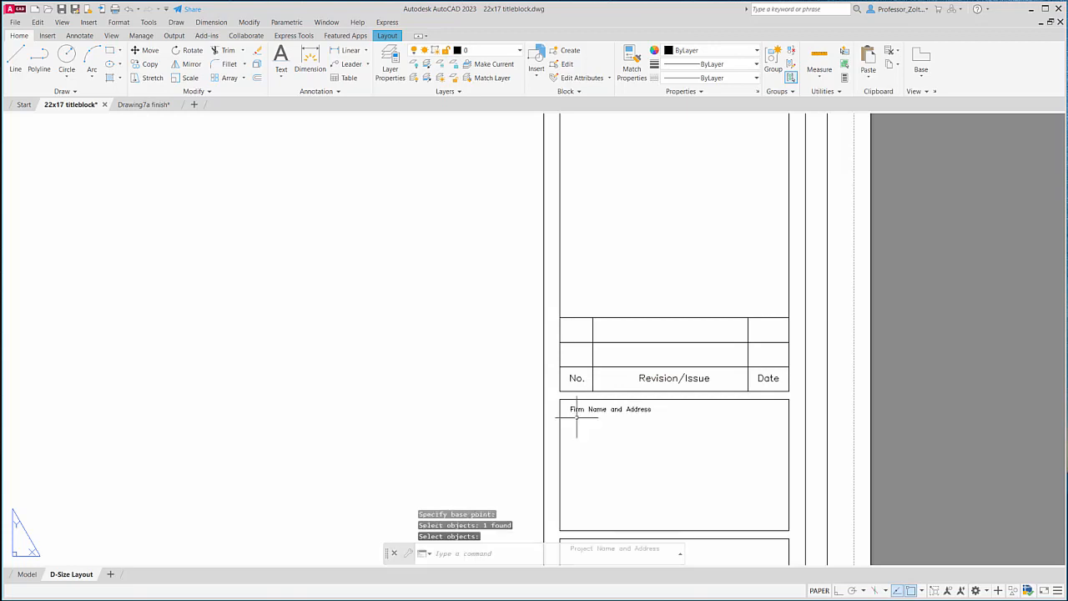
Step: Switch to the Drawing7a finish drawing and paste the copied label below the existing "Firm Name and Address" label in the title block
{"action": "scroll", "coordinate": [580, 415], "scroll_direction": "down", "scroll_amount": 4}
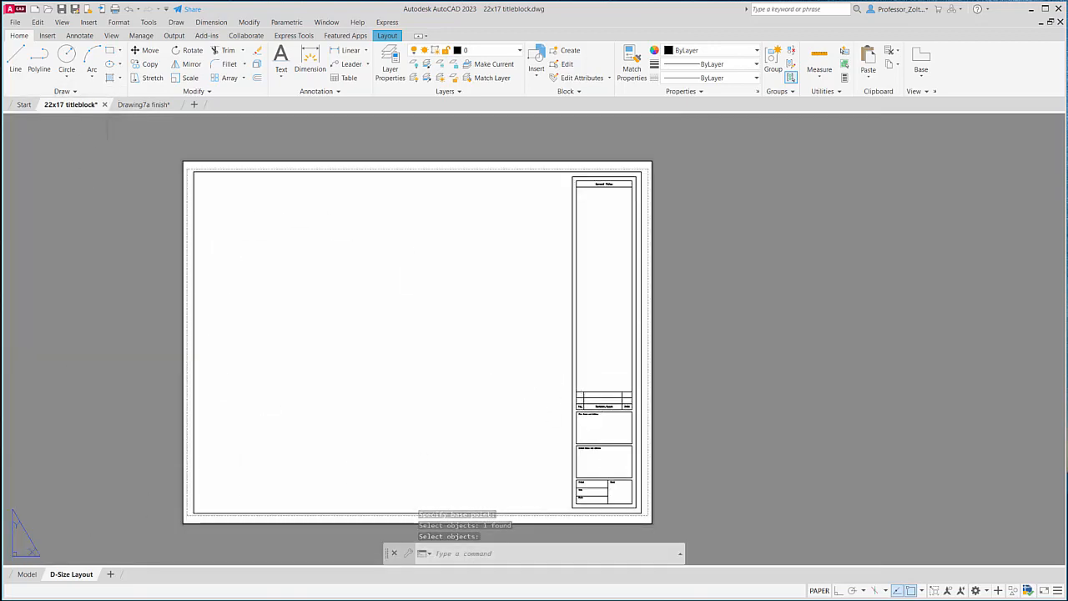
{"action": "left_click", "coordinate": [136, 105]}
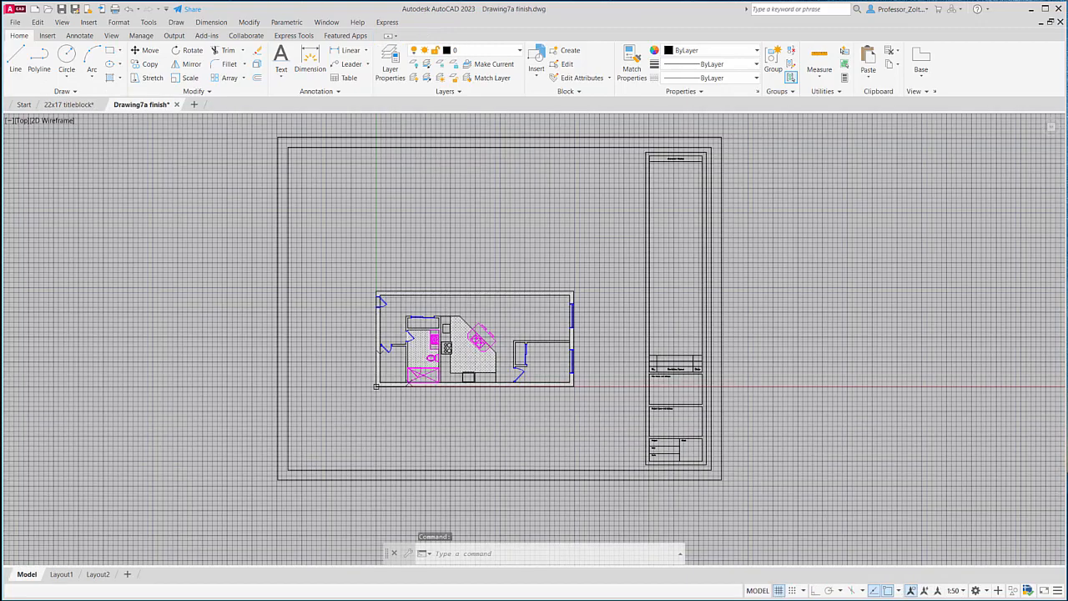
{"action": "scroll", "coordinate": [649, 371], "scroll_direction": "up", "scroll_amount": 8}
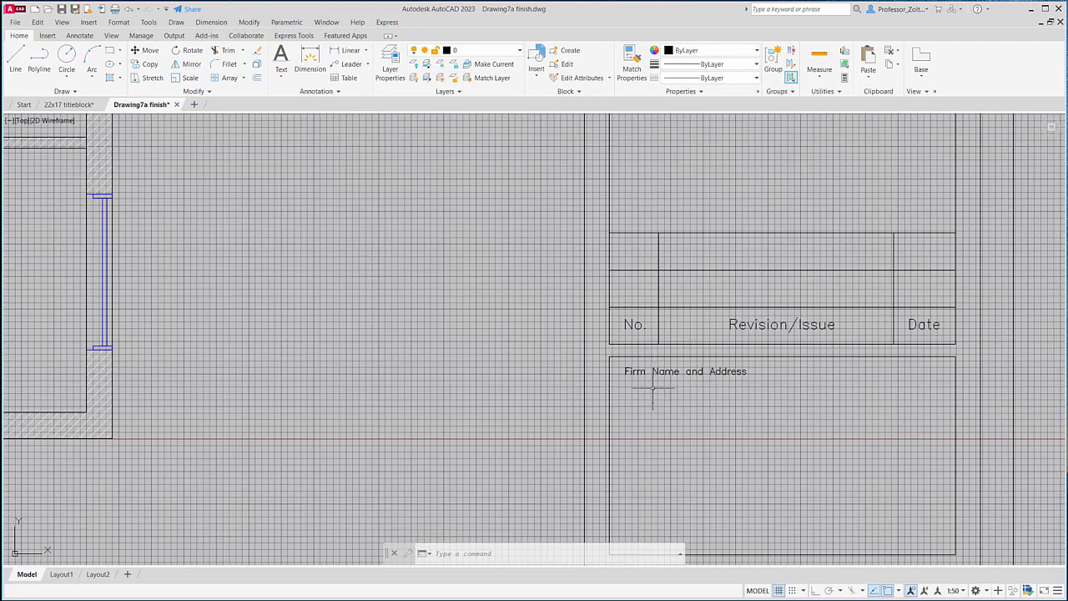
{"action": "scroll", "coordinate": [653, 386], "scroll_direction": "down", "scroll_amount": 6}
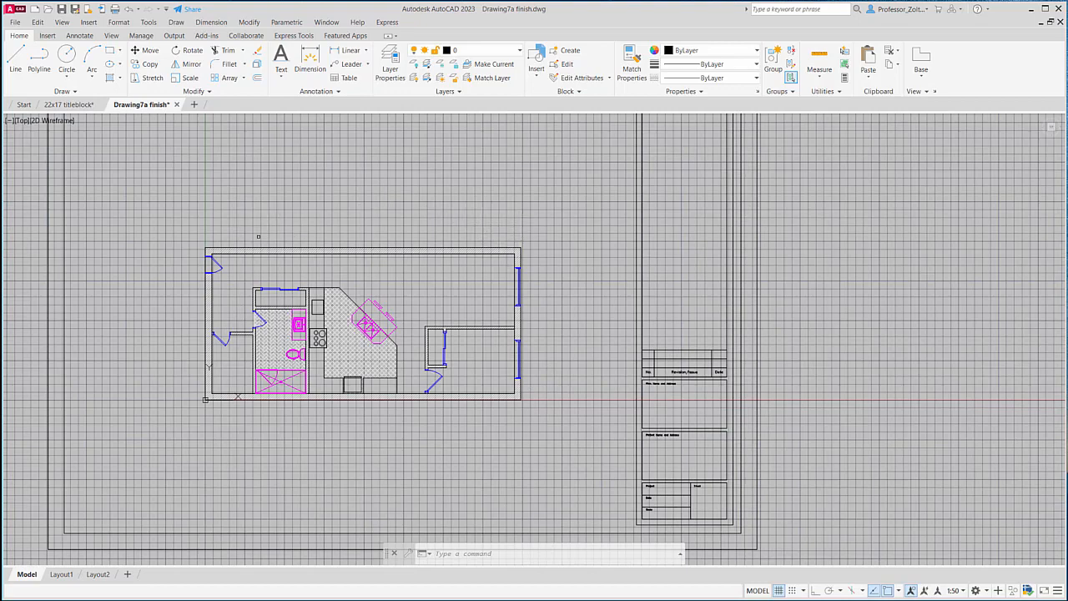
{"action": "scroll", "coordinate": [544, 241], "scroll_direction": "down", "scroll_amount": 2}
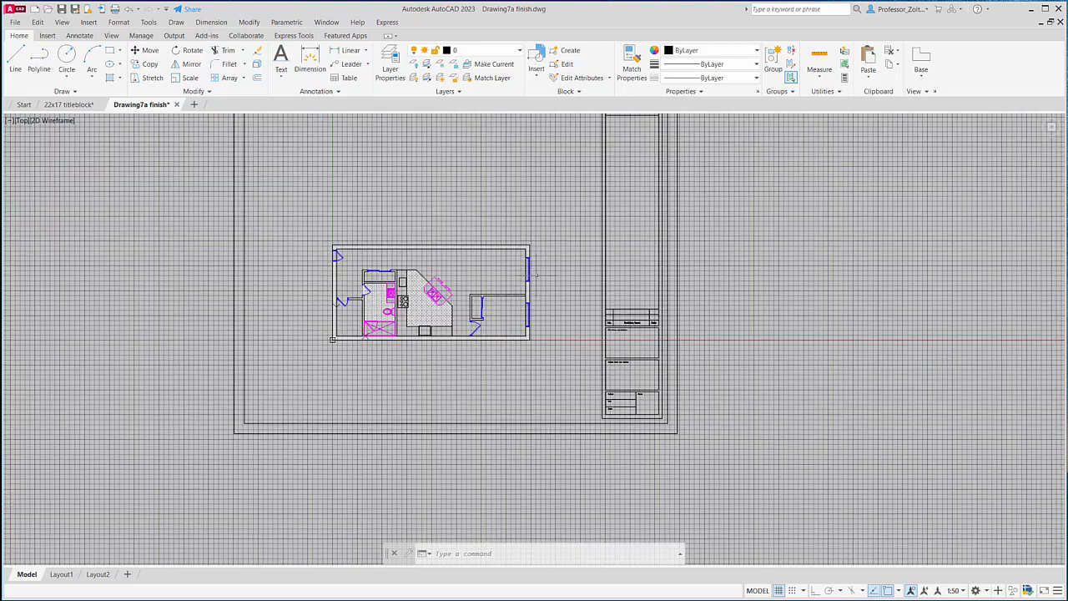
{"action": "scroll", "coordinate": [528, 334], "scroll_direction": "down", "scroll_amount": 2}
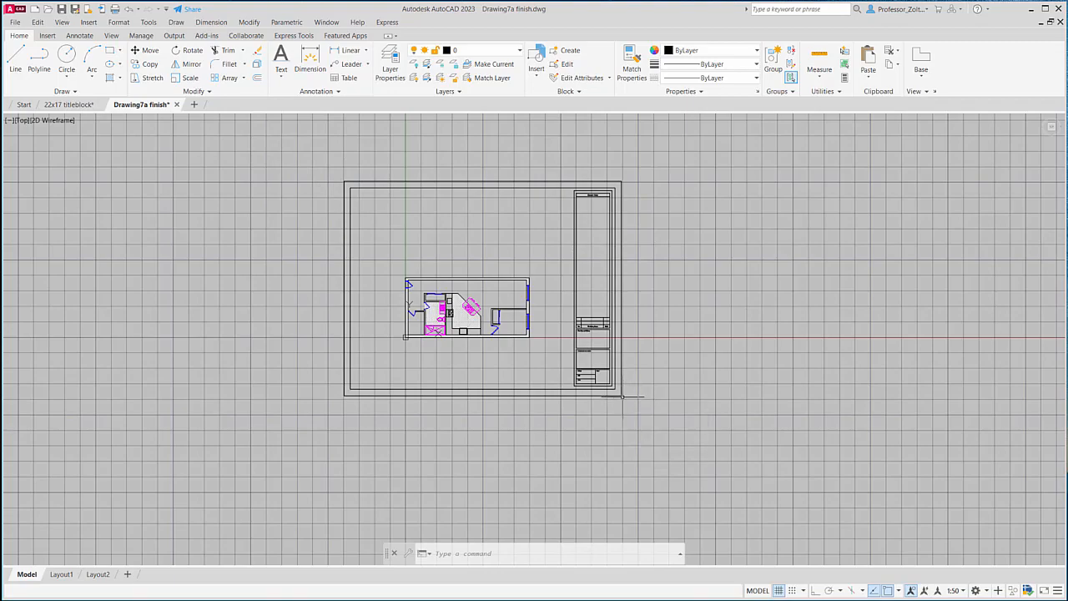
{"action": "scroll", "coordinate": [593, 337], "scroll_direction": "up", "scroll_amount": 8}
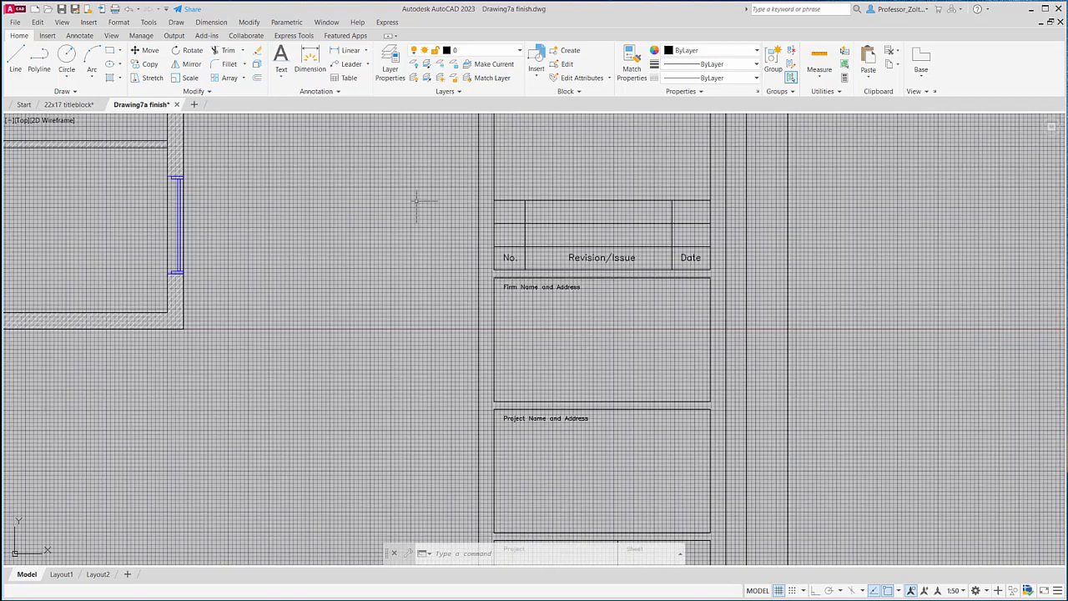
{"action": "left_click", "coordinate": [37, 22]}
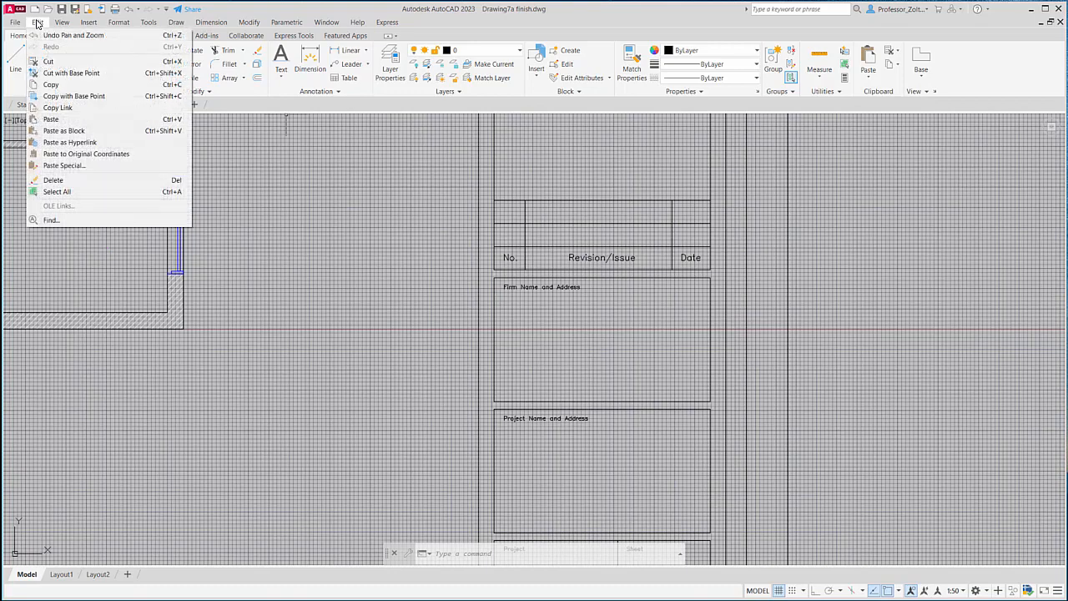
{"action": "left_click", "coordinate": [52, 120]}
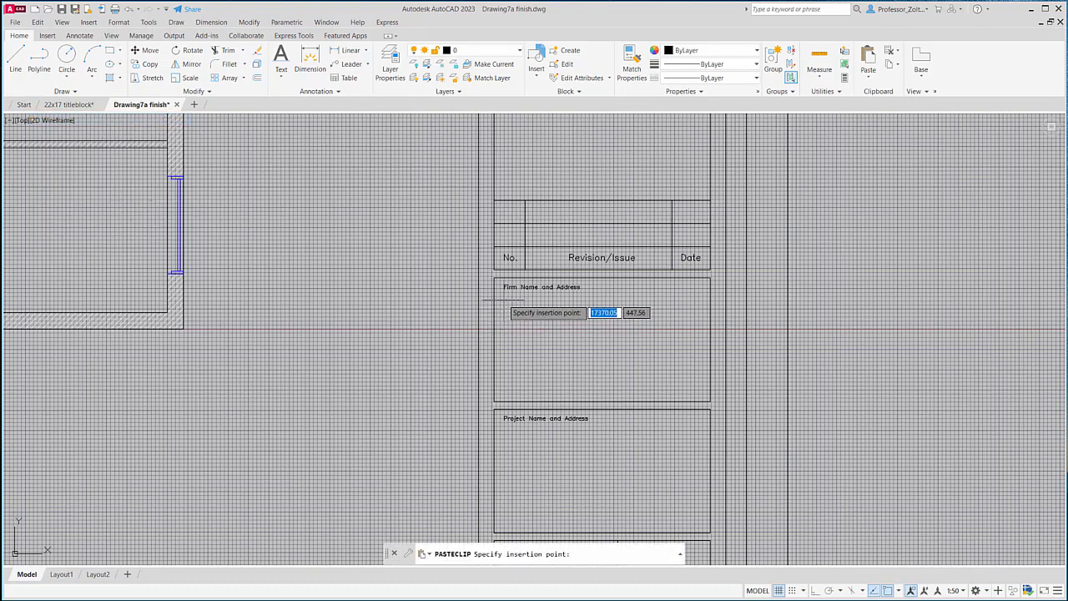
{"action": "scroll", "coordinate": [504, 297], "scroll_direction": "up", "scroll_amount": 4}
{"action": "key", "text": "Escape"}
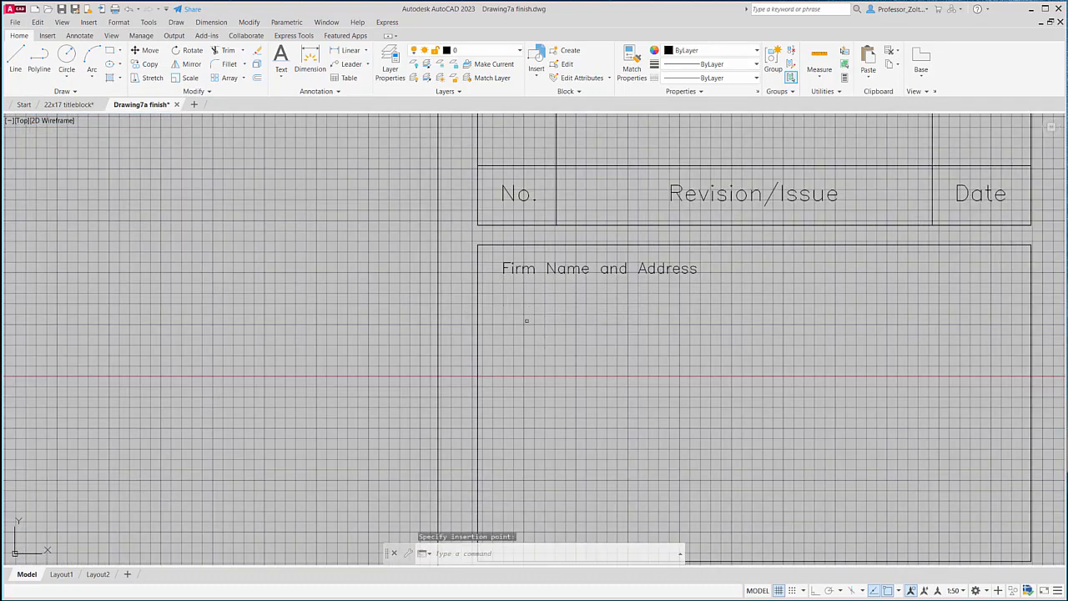
Step: Examine the size of the pasted label against the existing "Firm Name and Address" label
{"action": "scroll", "coordinate": [504, 309], "scroll_direction": "up", "scroll_amount": 8}
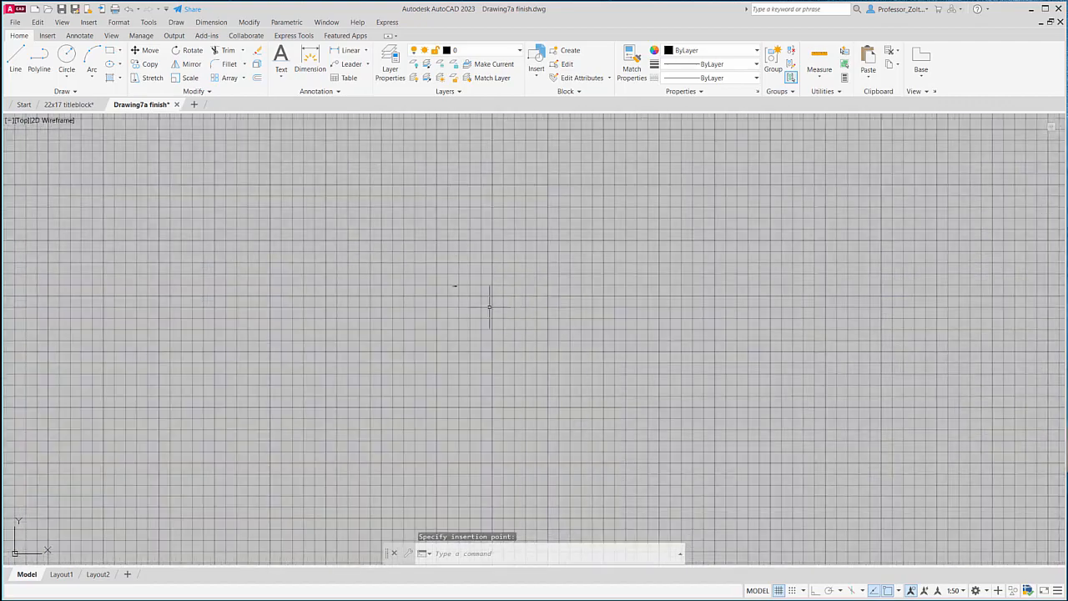
{"action": "scroll", "coordinate": [450, 282], "scroll_direction": "up", "scroll_amount": 8}
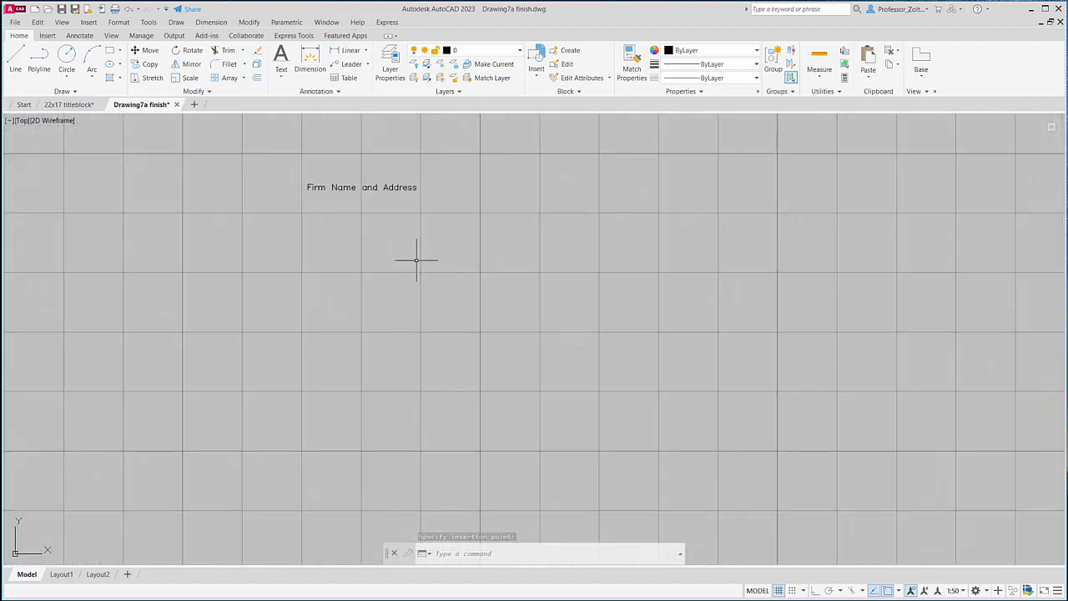
{"action": "scroll", "coordinate": [422, 262], "scroll_direction": "up", "scroll_amount": 5}
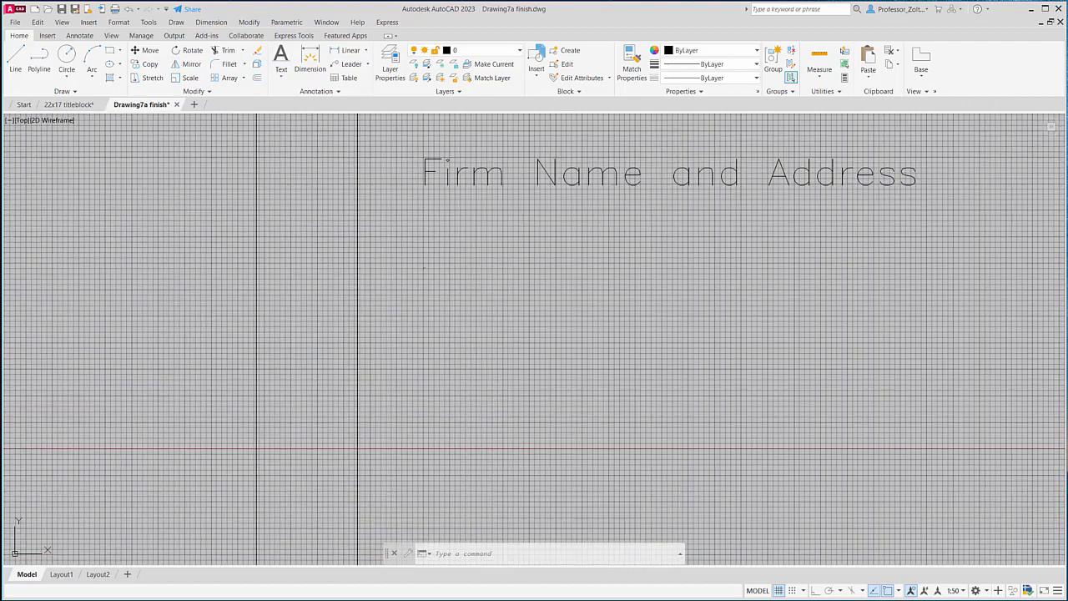
{"action": "scroll", "coordinate": [430, 276], "scroll_direction": "down", "scroll_amount": 2}
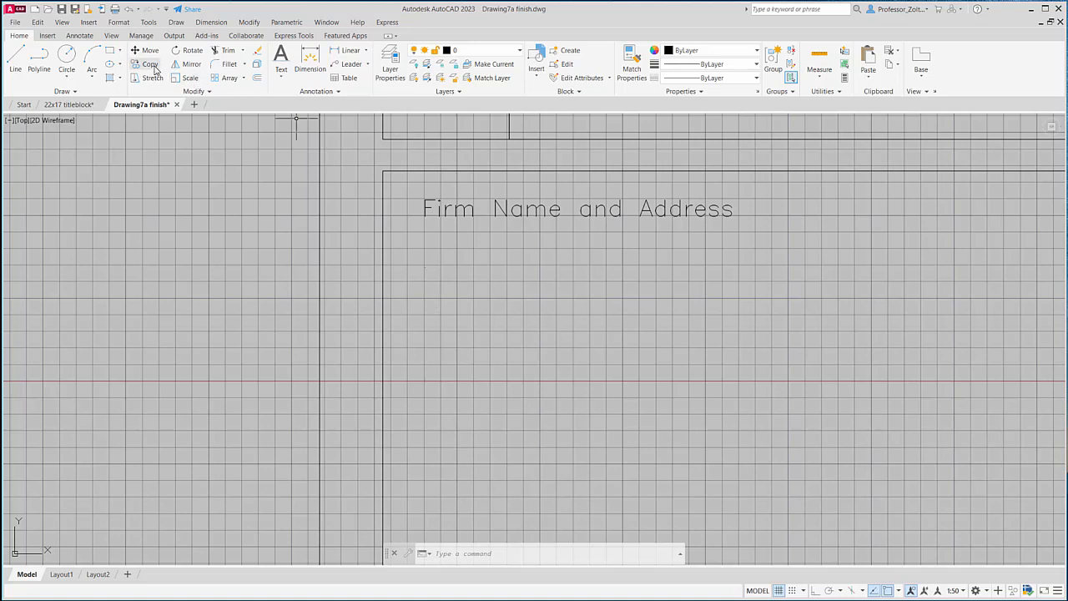
Step: Scale the tiny pasted label below "Firm Name and Address" by a factor of 25.4 from a base point beside it
{"action": "left_click", "coordinate": [190, 79]}
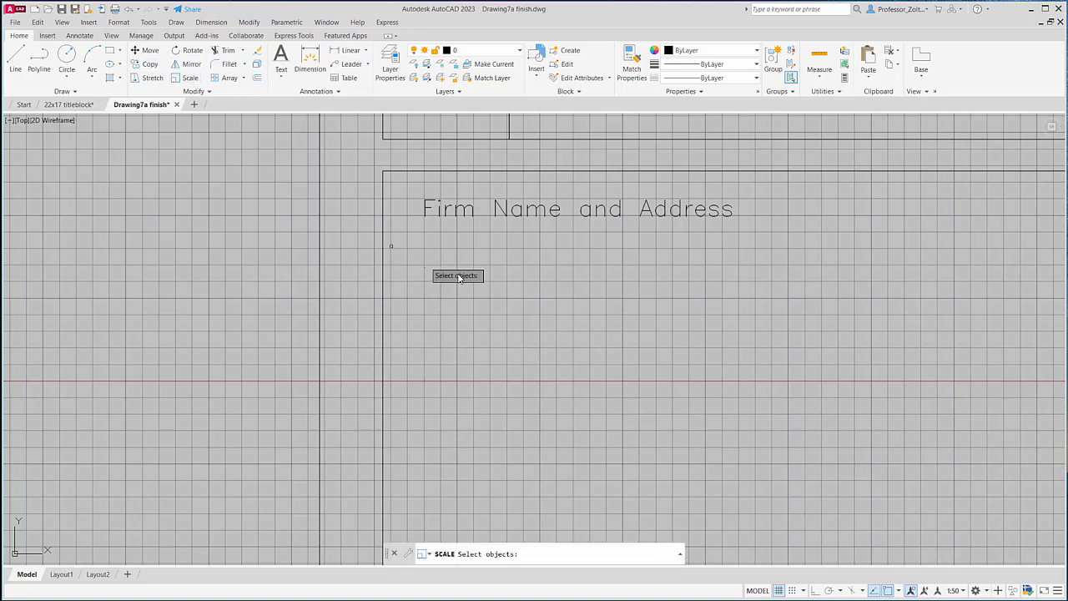
{"action": "left_click", "coordinate": [410, 255]}
{"action": "left_click", "coordinate": [450, 279]}
{"action": "key", "text": "Return"}
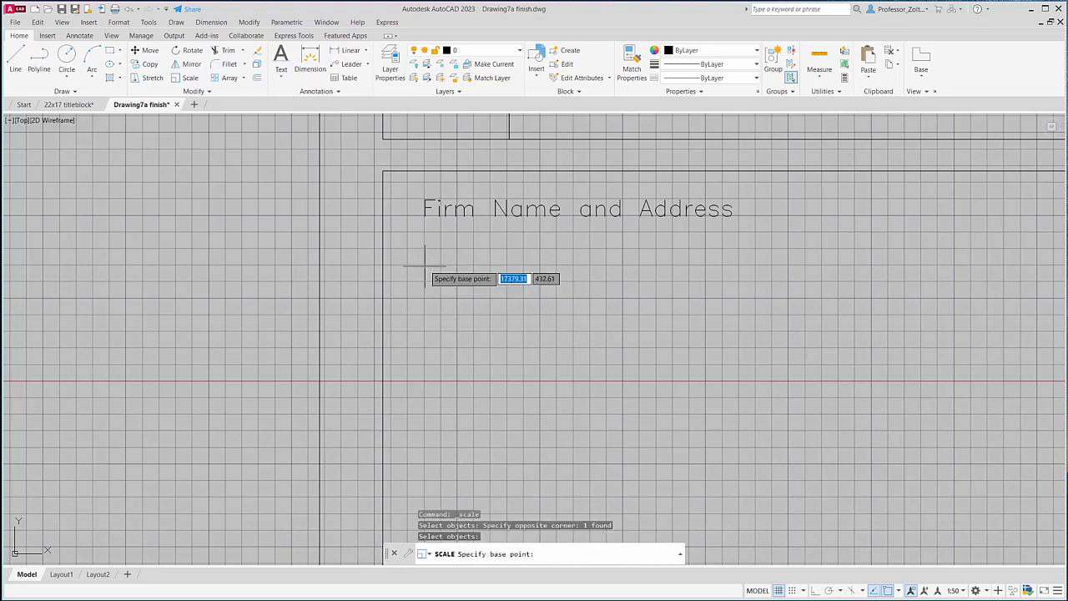
{"action": "left_click", "coordinate": [424, 265]}
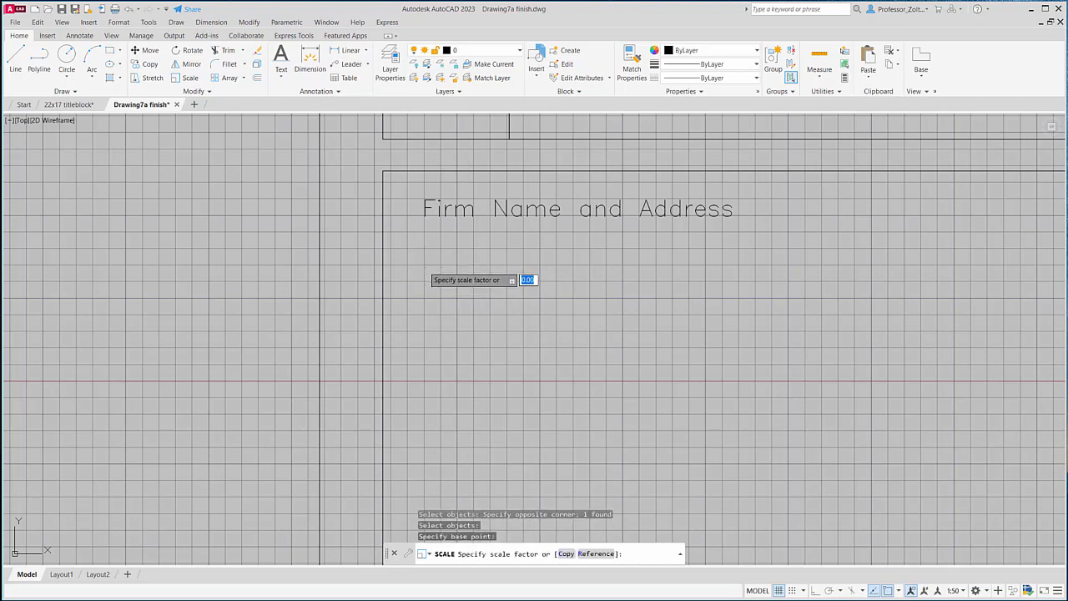
{"action": "type", "text": "25.4"}
{"action": "key", "text": "Return"}
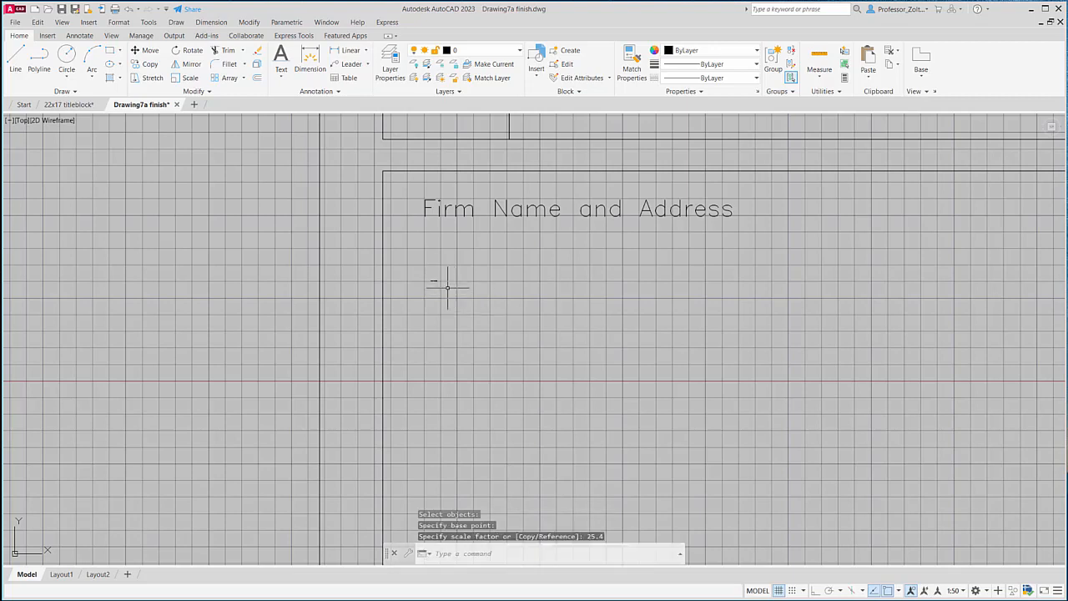
Step: Scale the same pasted label by a further factor of 50 from a base point at its start
{"action": "left_click", "coordinate": [191, 79]}
{"action": "left_click", "coordinate": [409, 266]}
{"action": "left_click", "coordinate": [473, 291]}
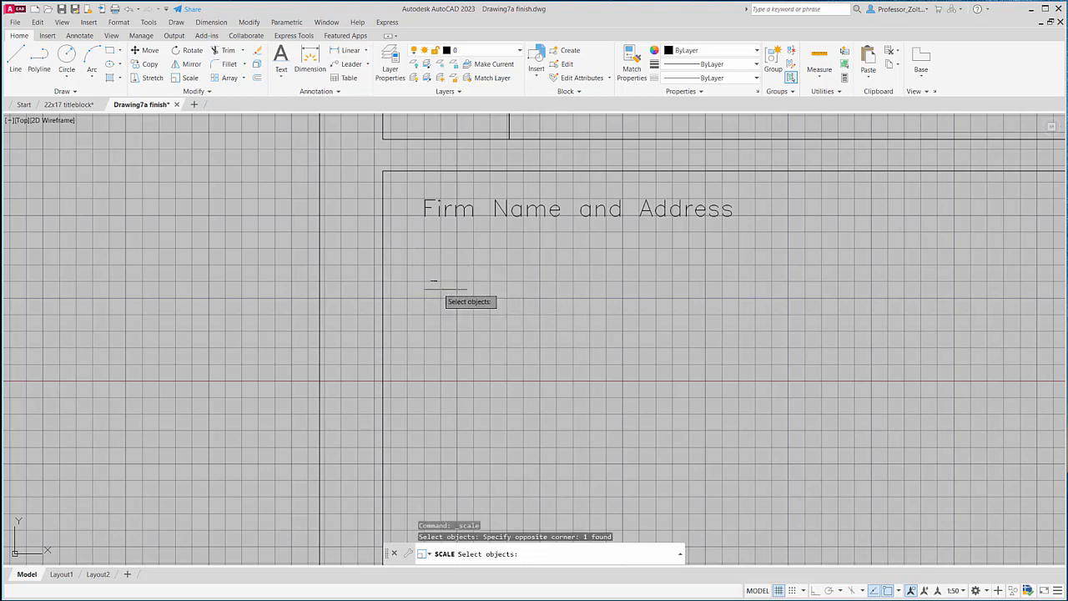
{"action": "key", "text": "Return"}
{"action": "left_click", "coordinate": [426, 279]}
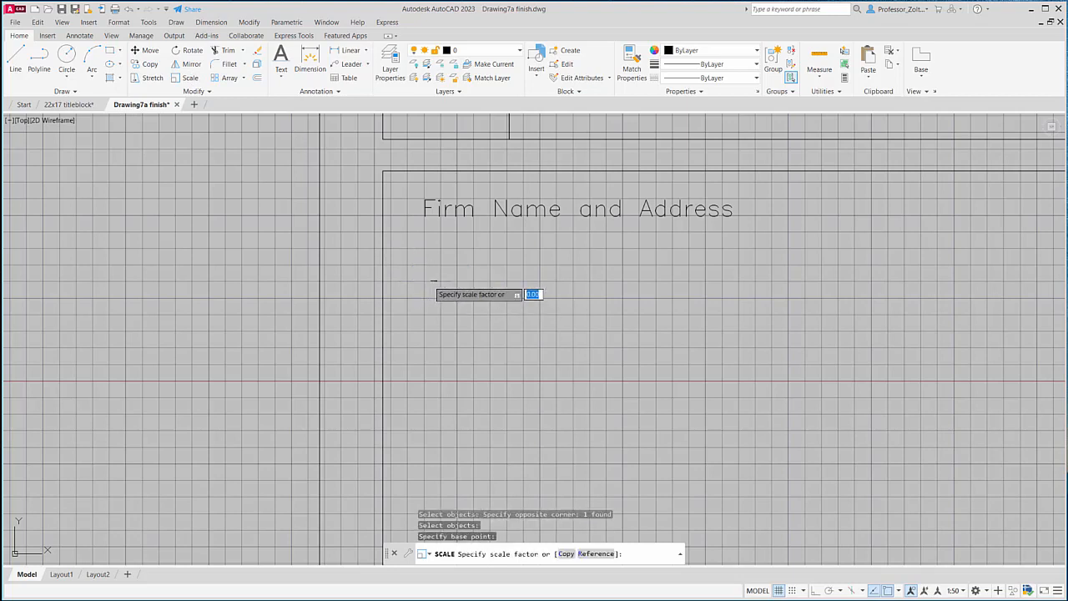
{"action": "type", "text": "50"}
{"action": "key", "text": "Return"}
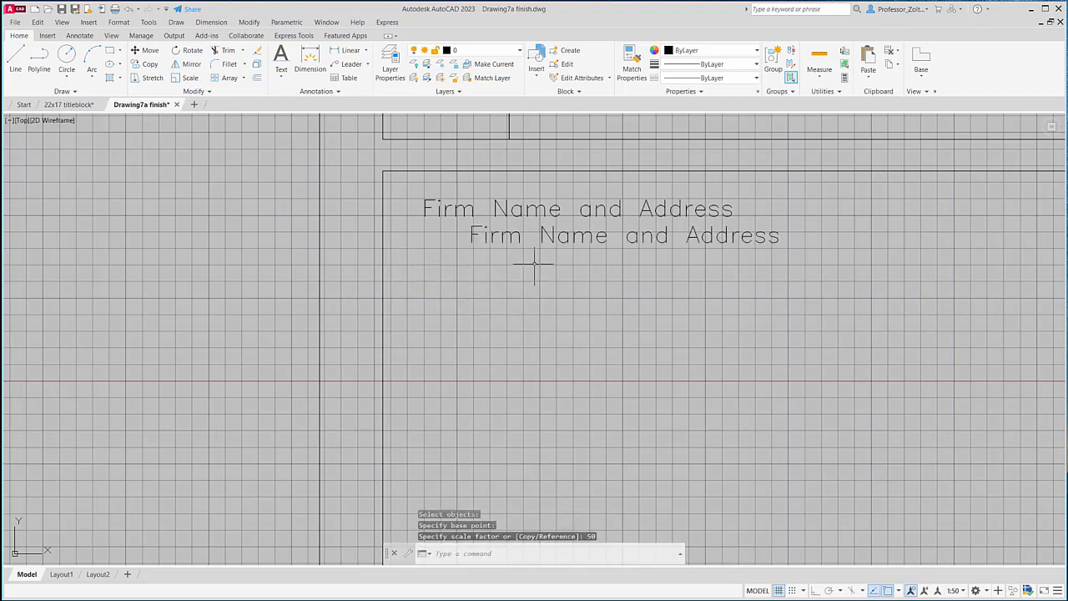
Step: Delete the scaled copy of the "Firm Name and Address" label from the title block
{"action": "left_click", "coordinate": [552, 239]}
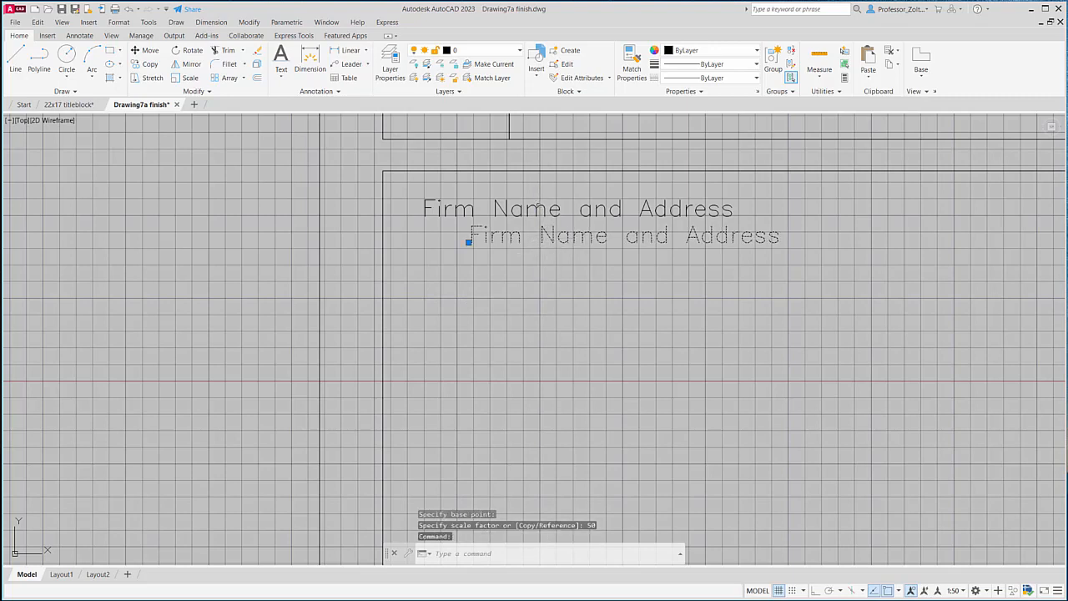
{"action": "key", "text": "Escape"}
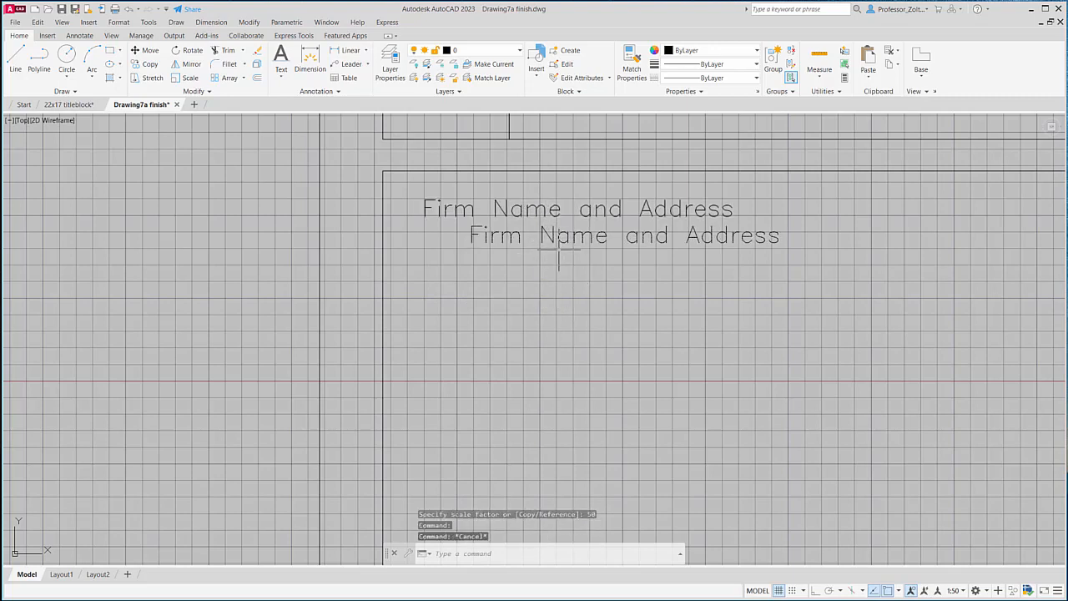
{"action": "left_click", "coordinate": [551, 239]}
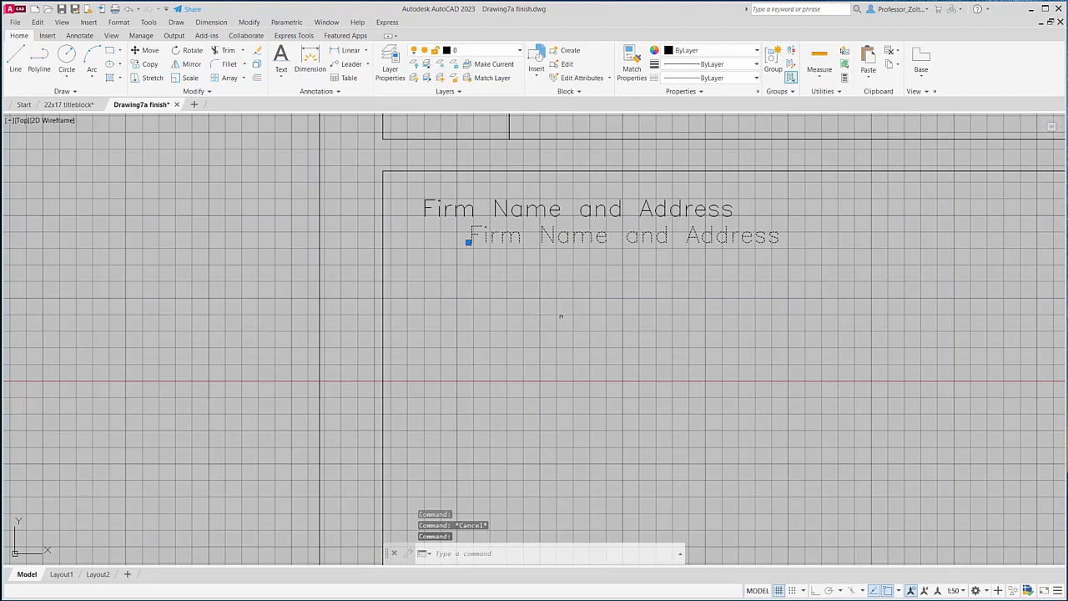
{"action": "key", "text": "Delete"}
{"action": "scroll", "coordinate": [567, 311], "scroll_direction": "down", "scroll_amount": 4}
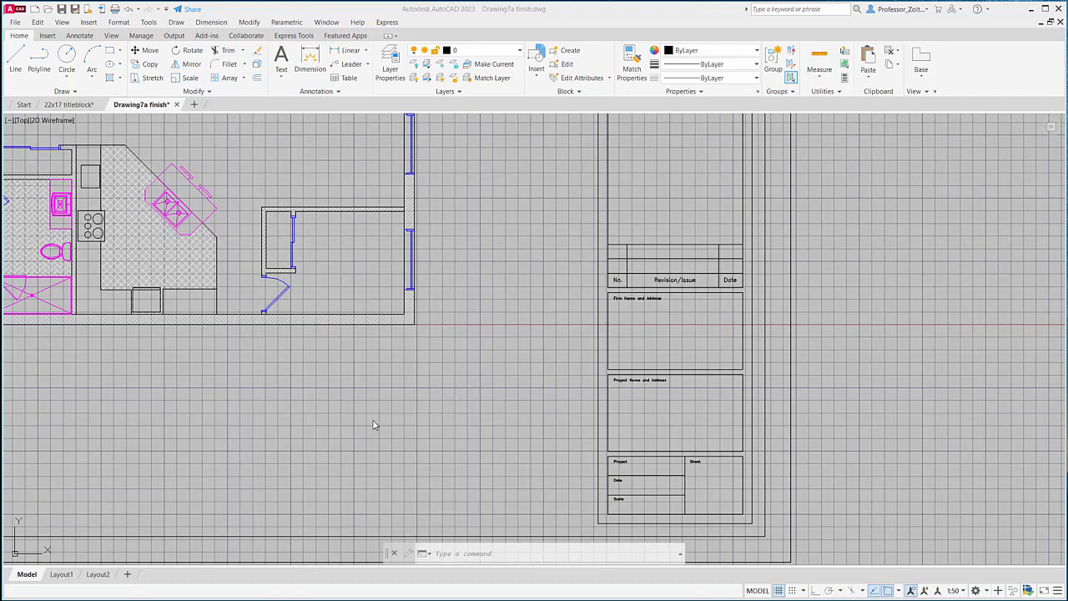
Step: Create a new text style named "Annotative" and turn on its Annotative size option
{"action": "left_click", "coordinate": [338, 93]}
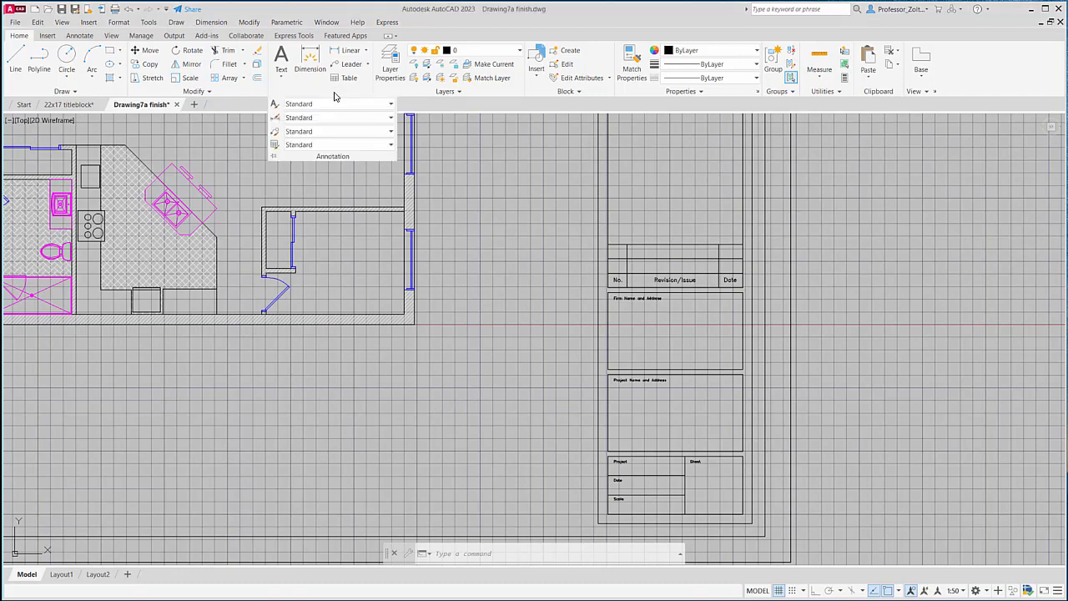
{"action": "left_click", "coordinate": [274, 107]}
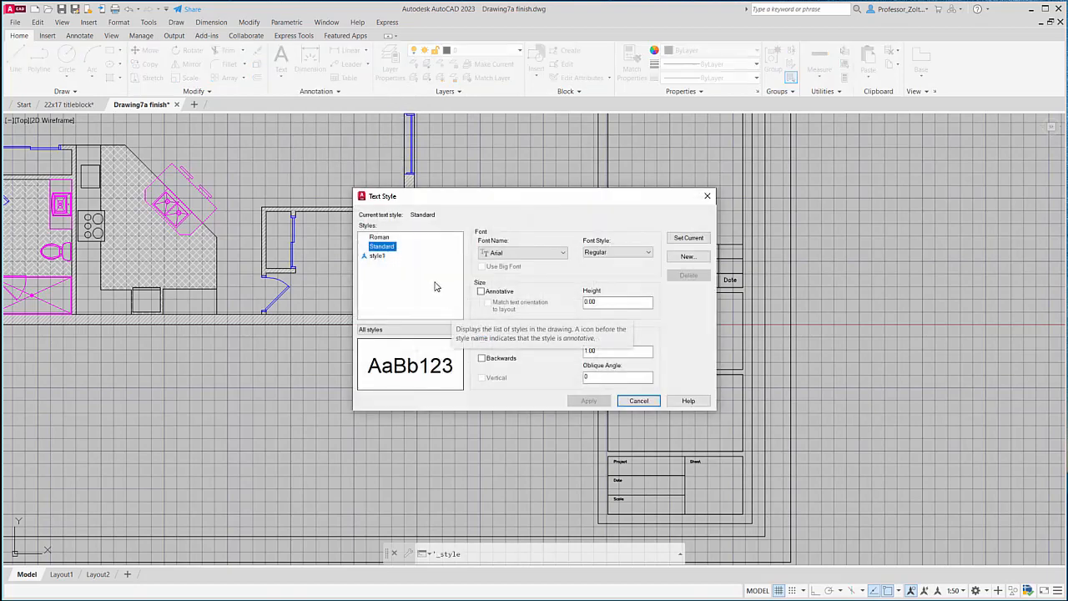
{"action": "left_click", "coordinate": [687, 257]}
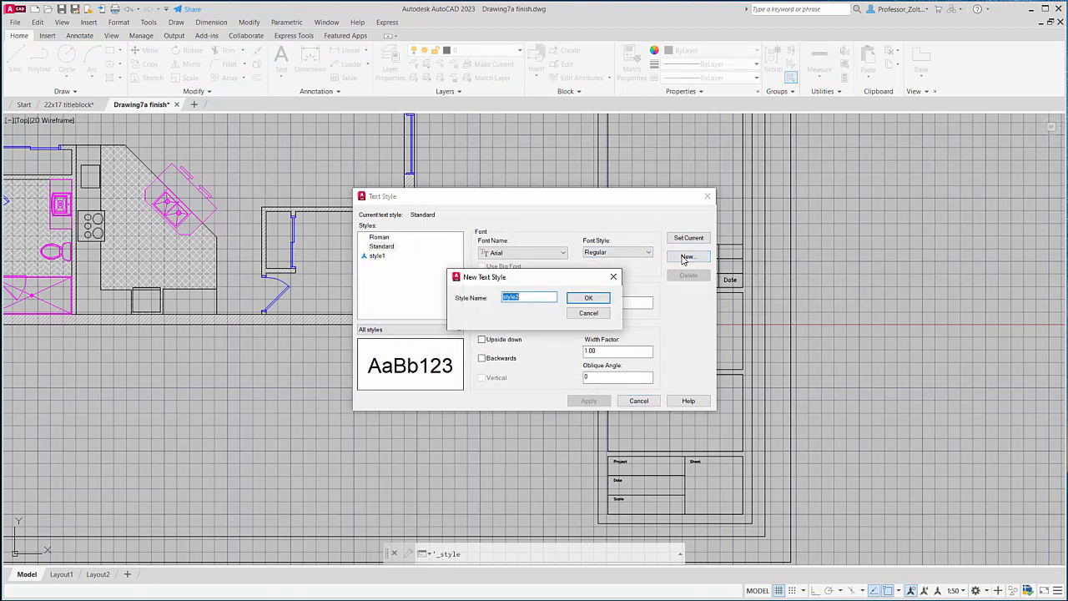
{"action": "type", "text": "Annotative"}
{"action": "left_click", "coordinate": [573, 299]}
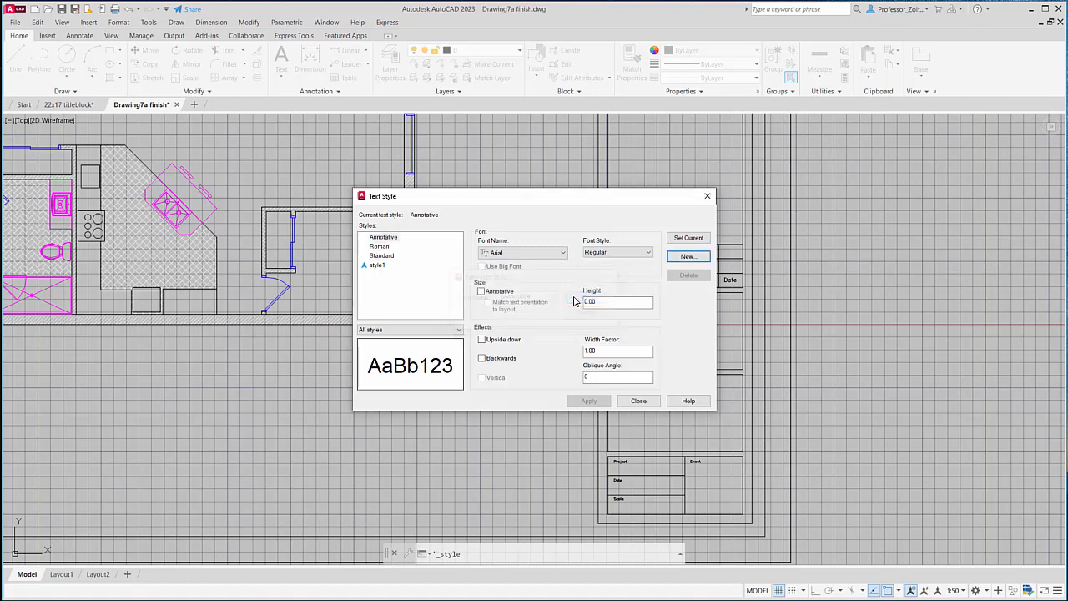
{"action": "left_click", "coordinate": [481, 292]}
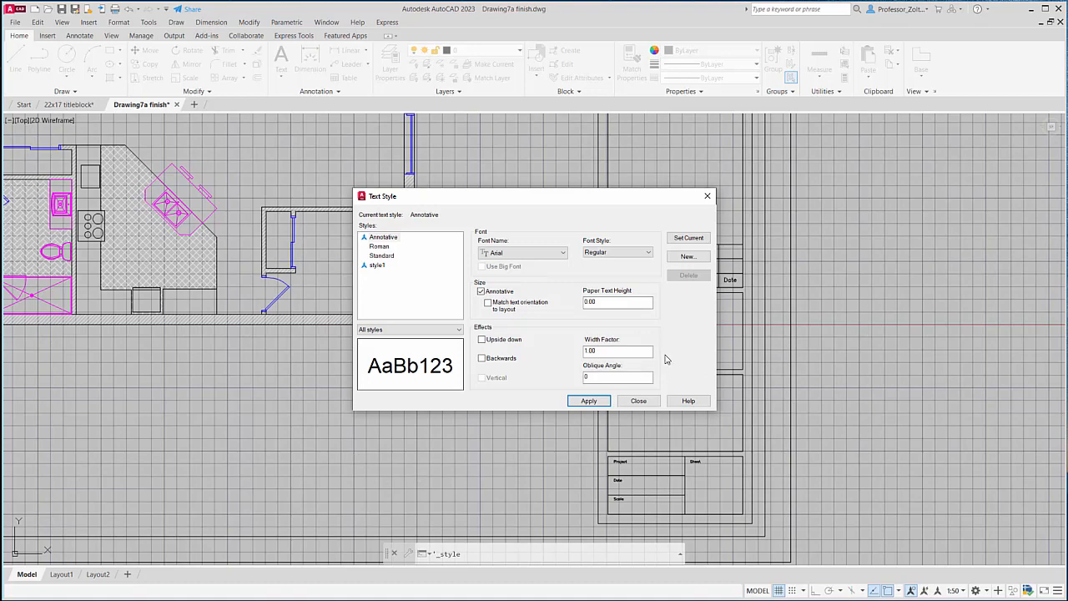
{"action": "left_click", "coordinate": [608, 302]}
Step: Set the Annotative text style as current, saving its changes, and close the text style settings
{"action": "left_click", "coordinate": [394, 240]}
{"action": "left_click", "coordinate": [689, 240]}
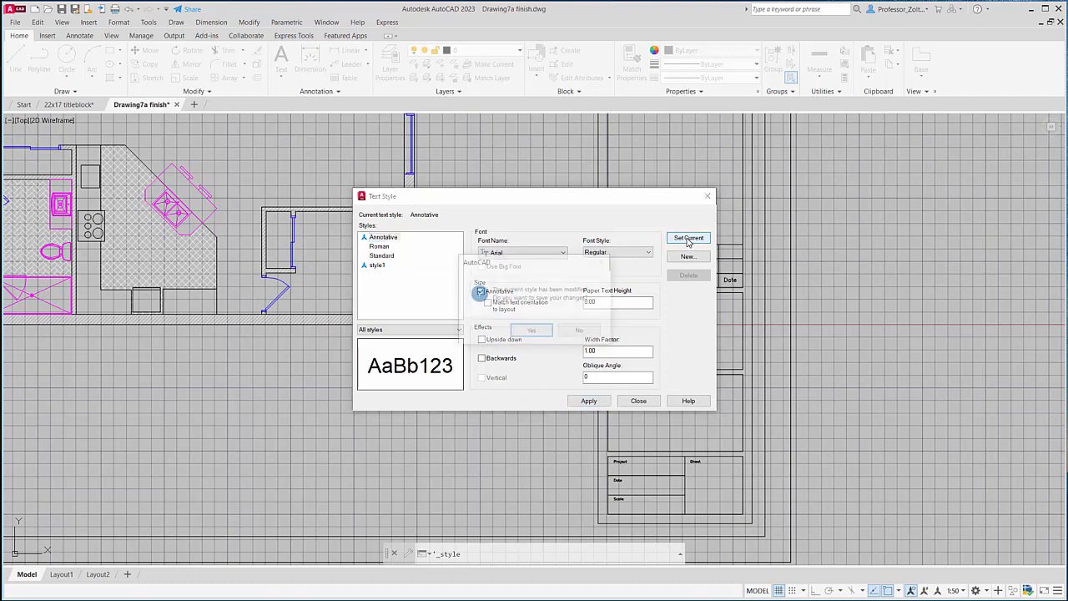
{"action": "left_click", "coordinate": [532, 332]}
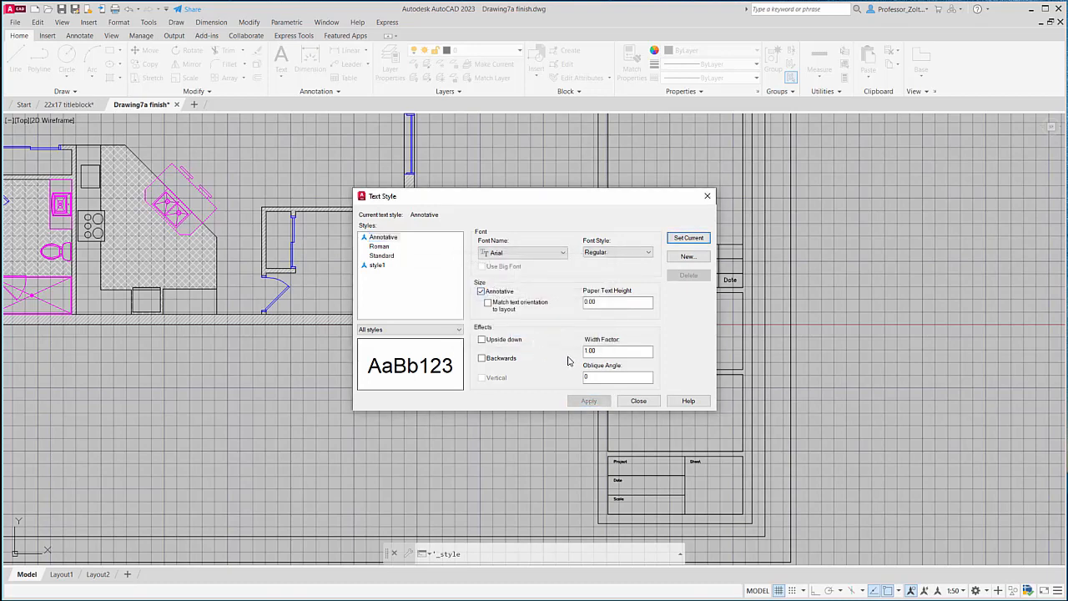
{"action": "left_click", "coordinate": [638, 401]}
{"action": "left_click", "coordinate": [337, 93]}
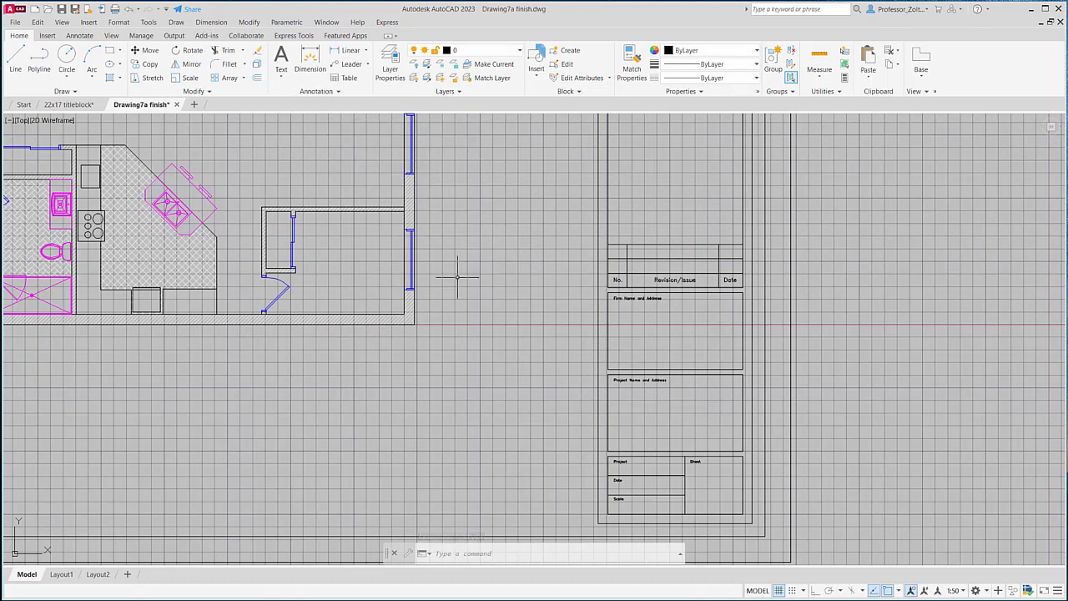
Step: Add single-line text "Living Room" in the open room above the closet, with paper height 5 and rotation 0
{"action": "middle_click_drag", "start_coordinate": [457, 276], "coordinate": [614, 400]}
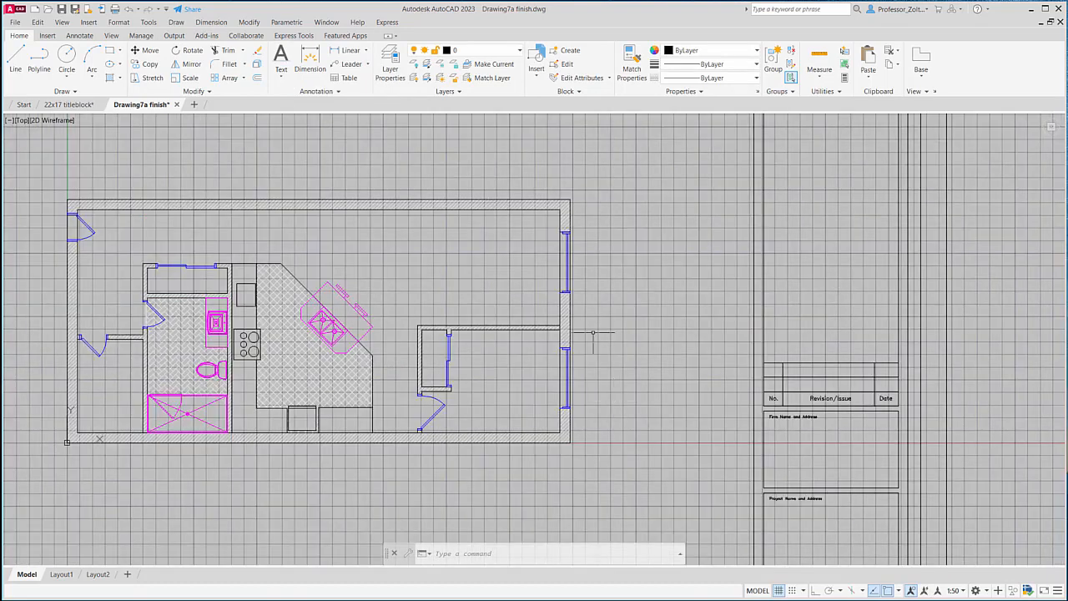
{"action": "left_click", "coordinate": [280, 77]}
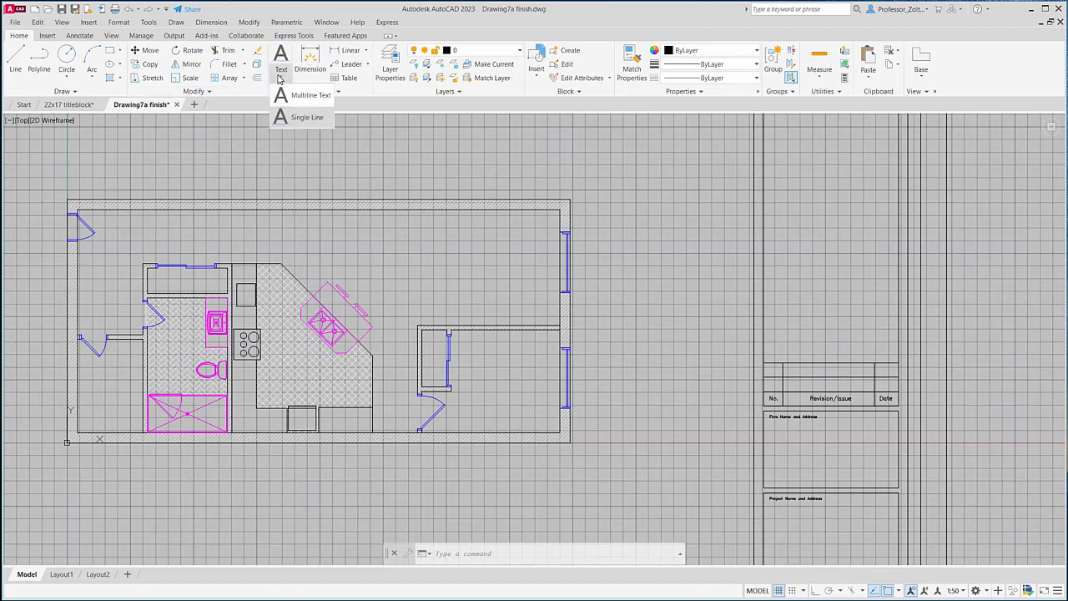
{"action": "left_click", "coordinate": [303, 118]}
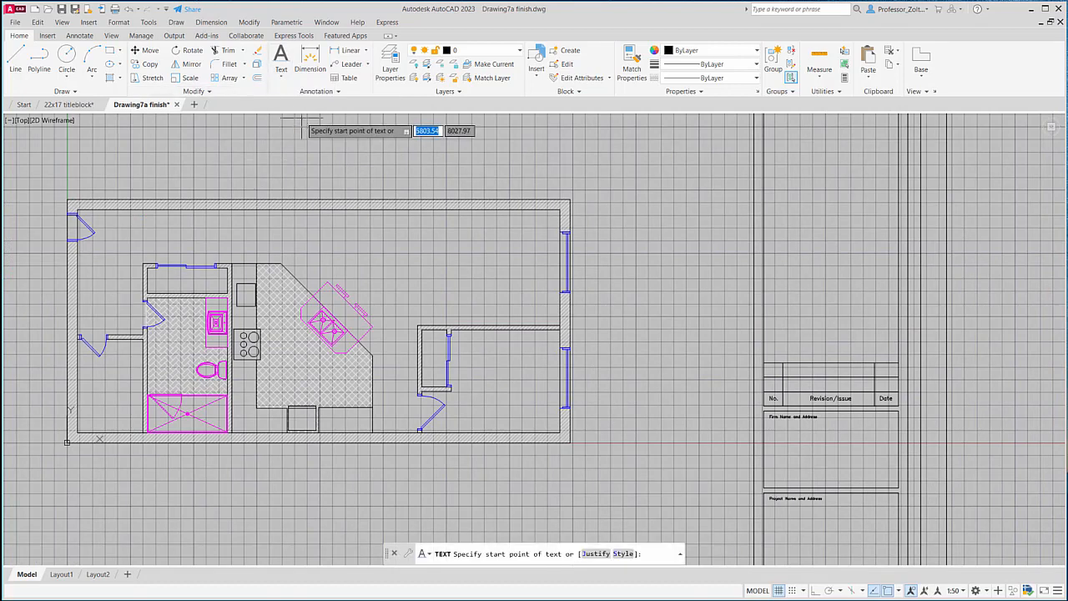
{"action": "left_click", "coordinate": [419, 253]}
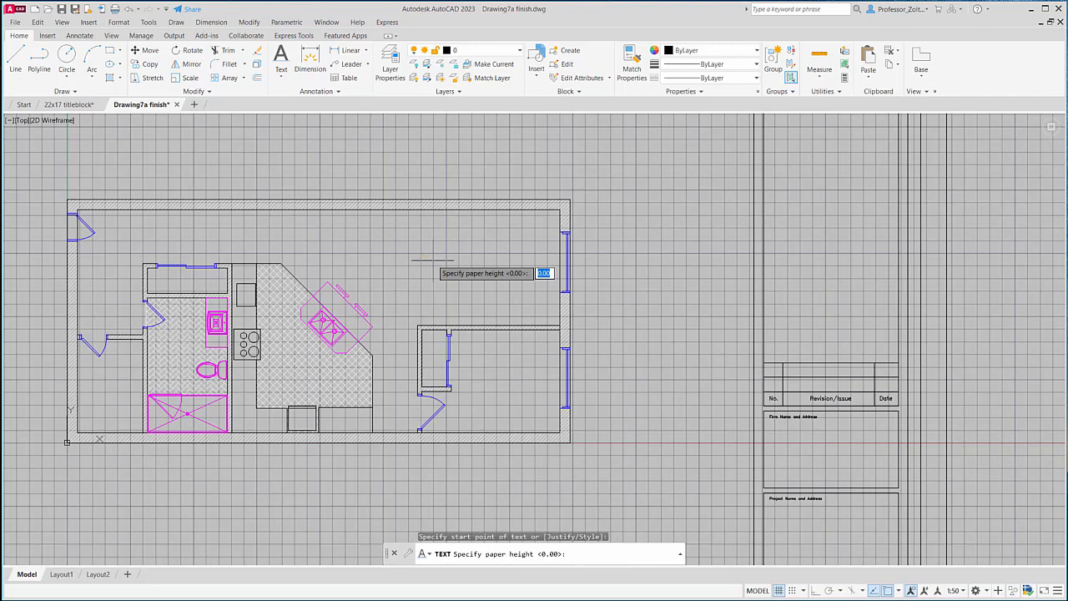
{"action": "type", "text": "5"}
{"action": "key", "text": "Return"}
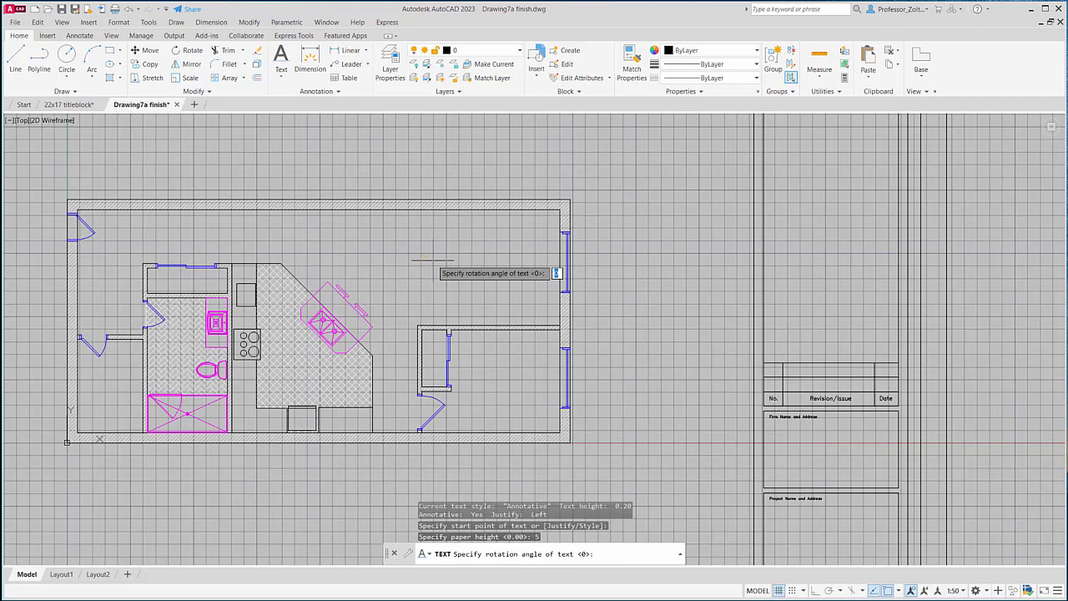
{"action": "key", "text": "Return"}
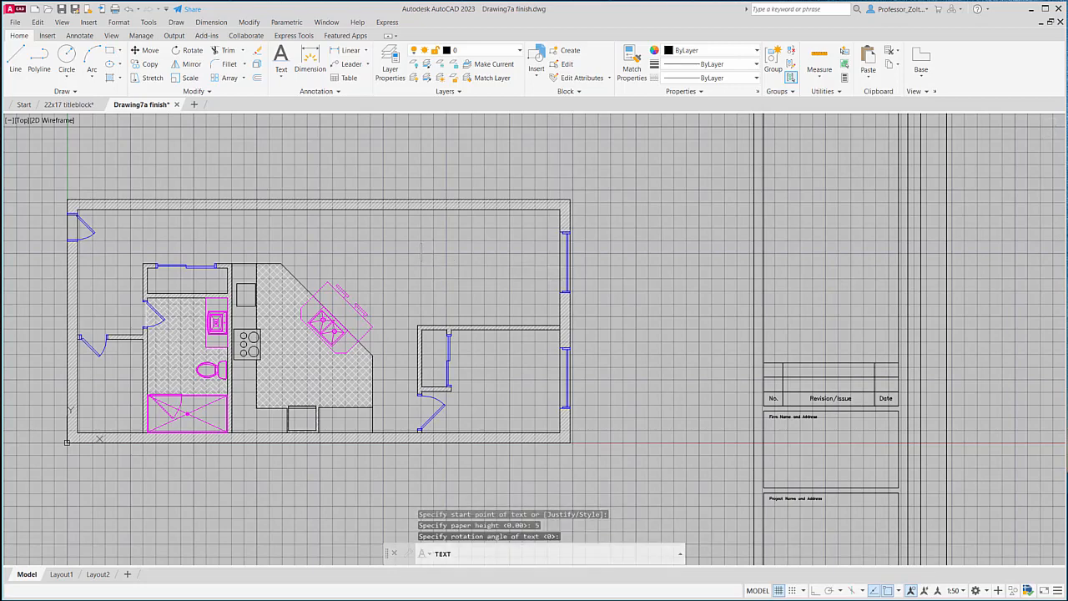
{"action": "type", "text": "Living Room"}
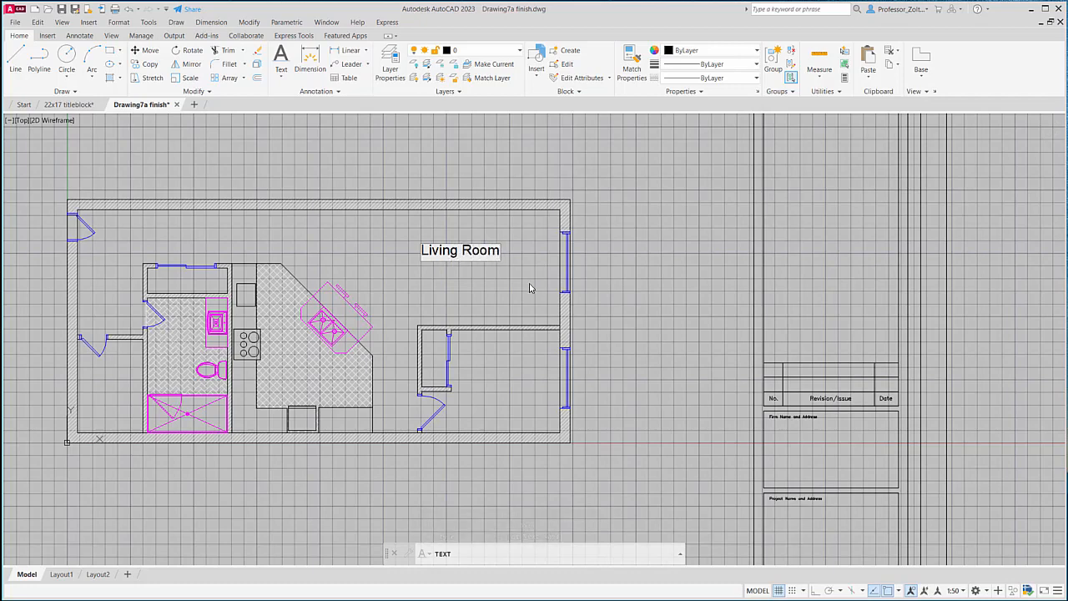
{"action": "left_click", "coordinate": [477, 291]}
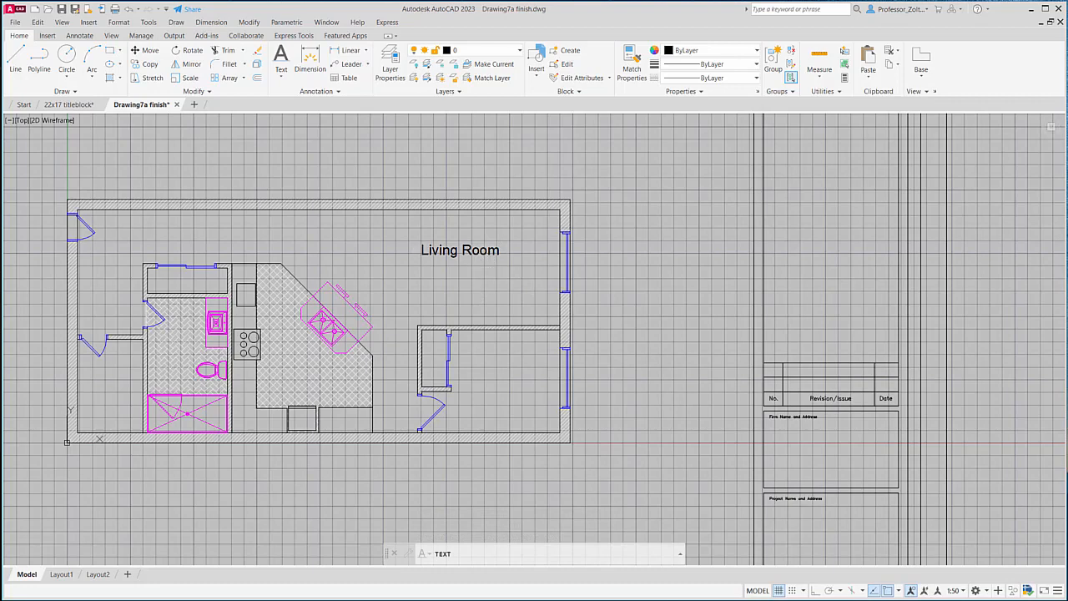
{"action": "key", "text": "Return"}
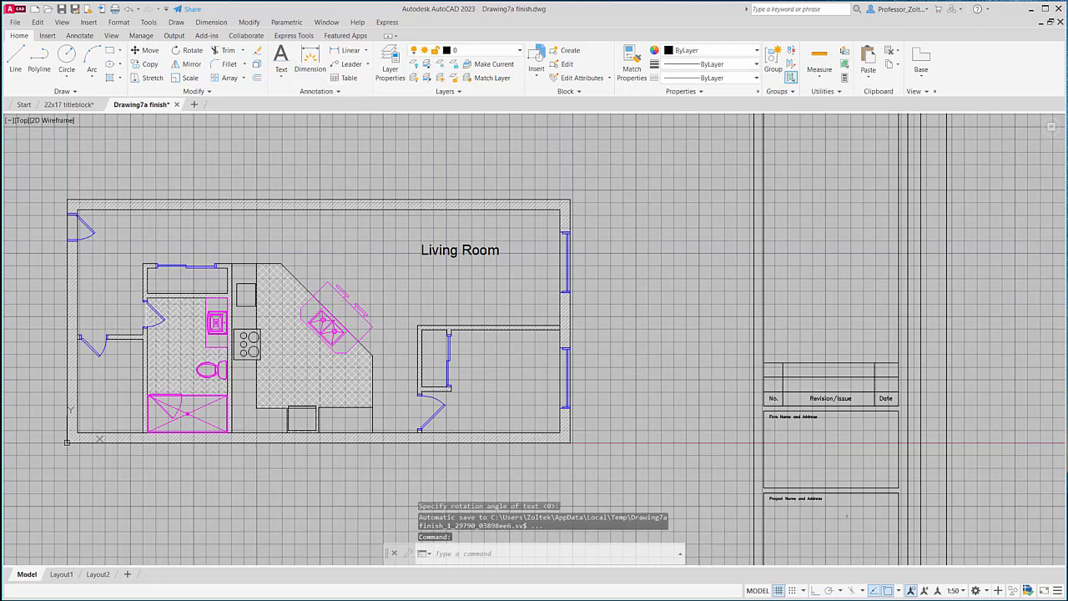
Step: Set the annotation scale to 1:100 and add single-line text "Living Room" just above the existing label, with paper height 5 and rotation 0
{"action": "left_click", "coordinate": [964, 590]}
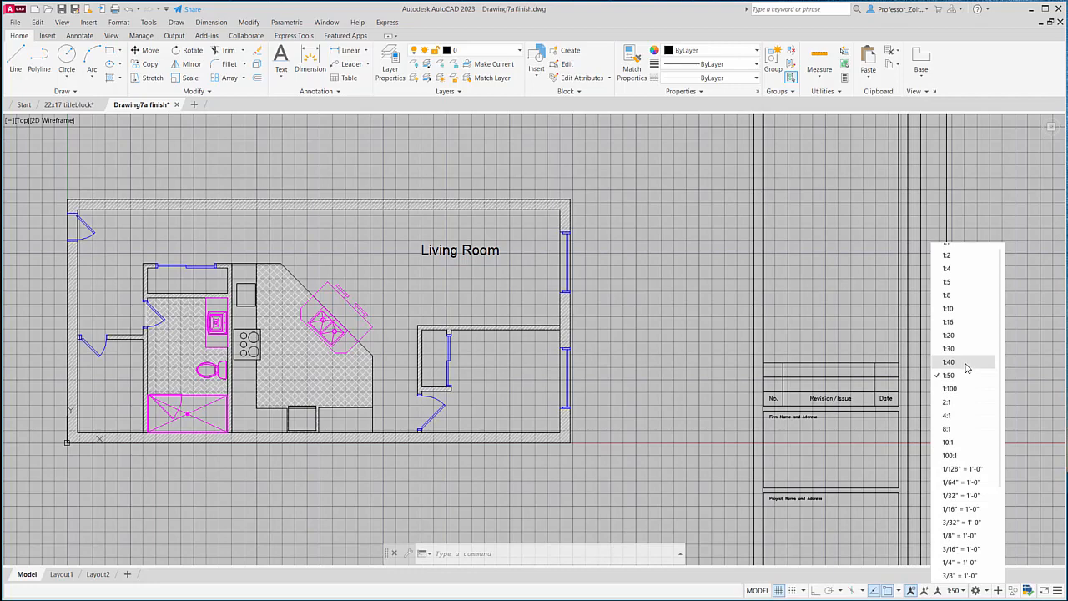
{"action": "left_click", "coordinate": [950, 389]}
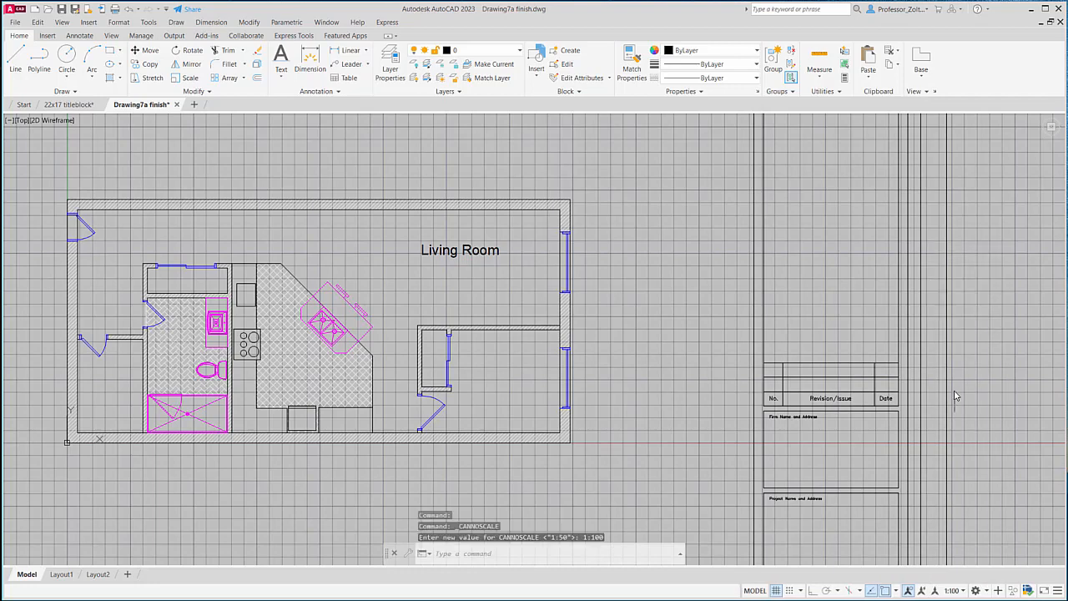
{"action": "left_click", "coordinate": [282, 76]}
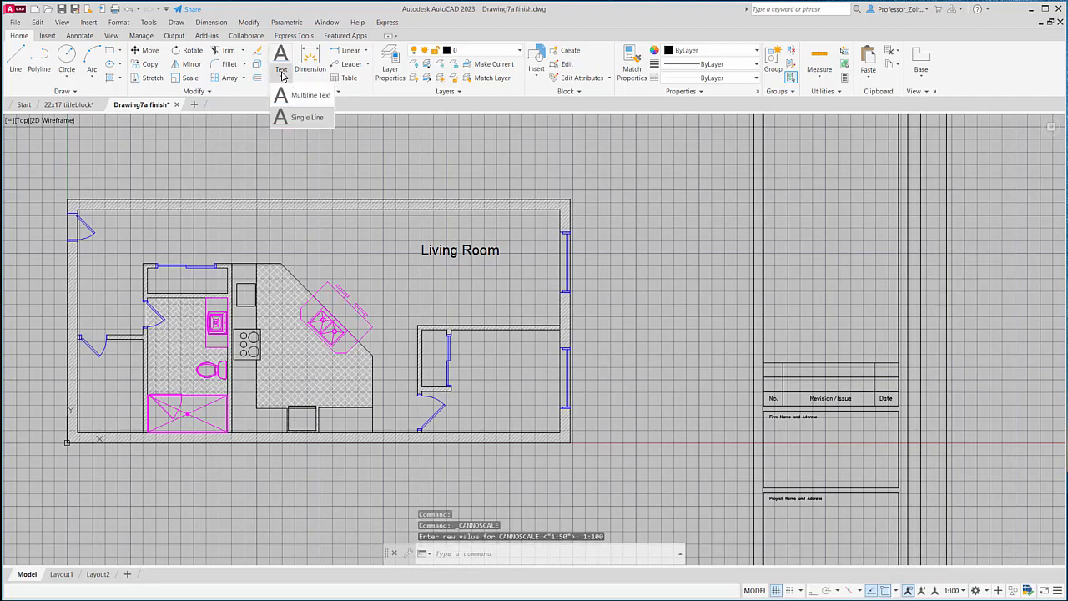
{"action": "left_click", "coordinate": [297, 119]}
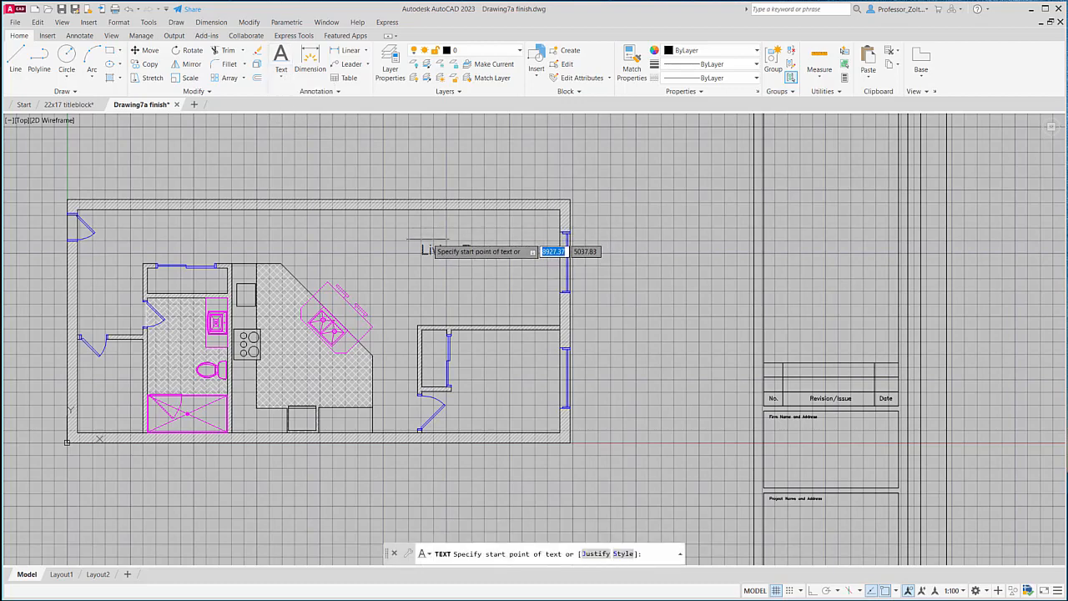
{"action": "left_click", "coordinate": [422, 251]}
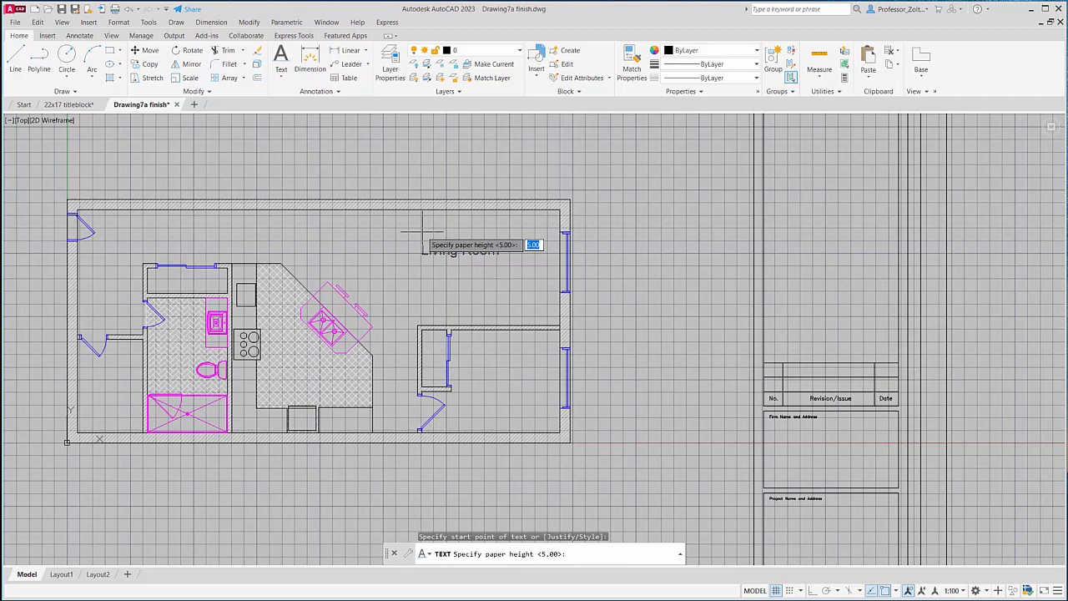
{"action": "key", "text": "Return"}
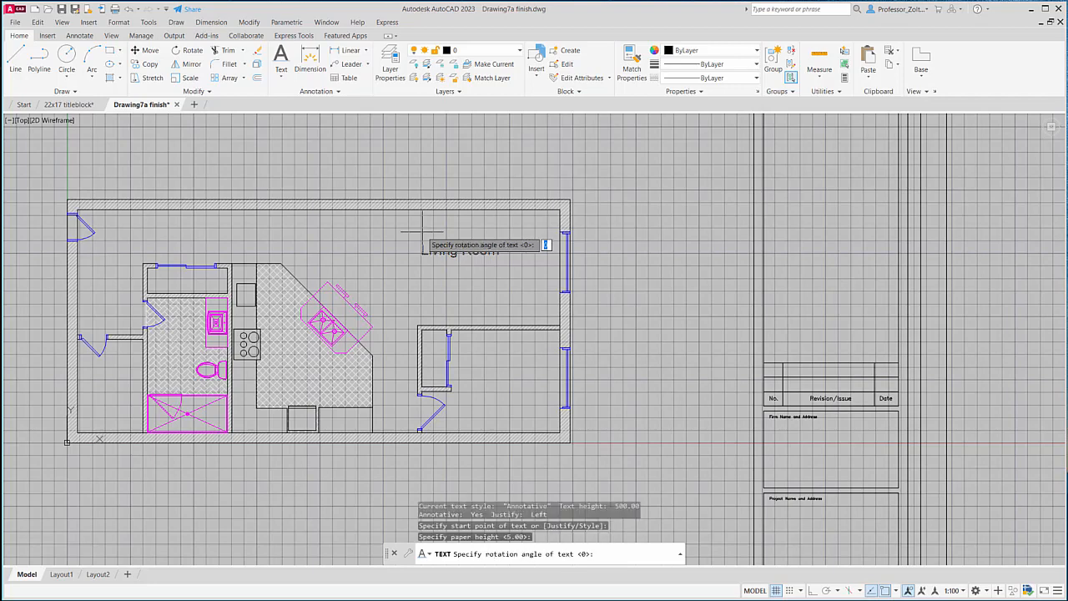
{"action": "key", "text": "Return"}
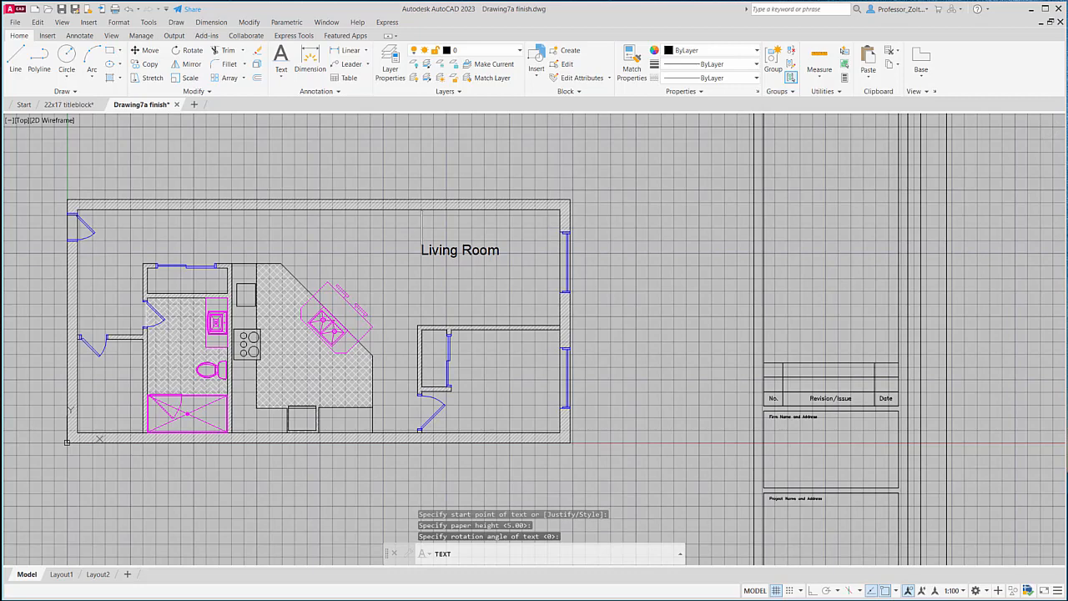
{"action": "type", "text": "Living Room"}
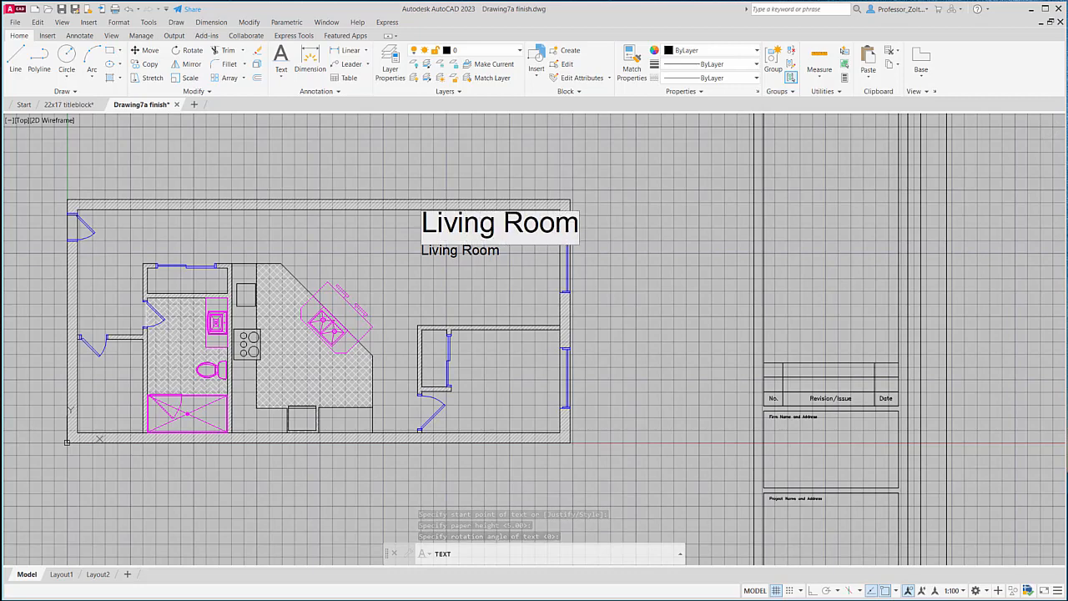
{"action": "left_click", "coordinate": [543, 275]}
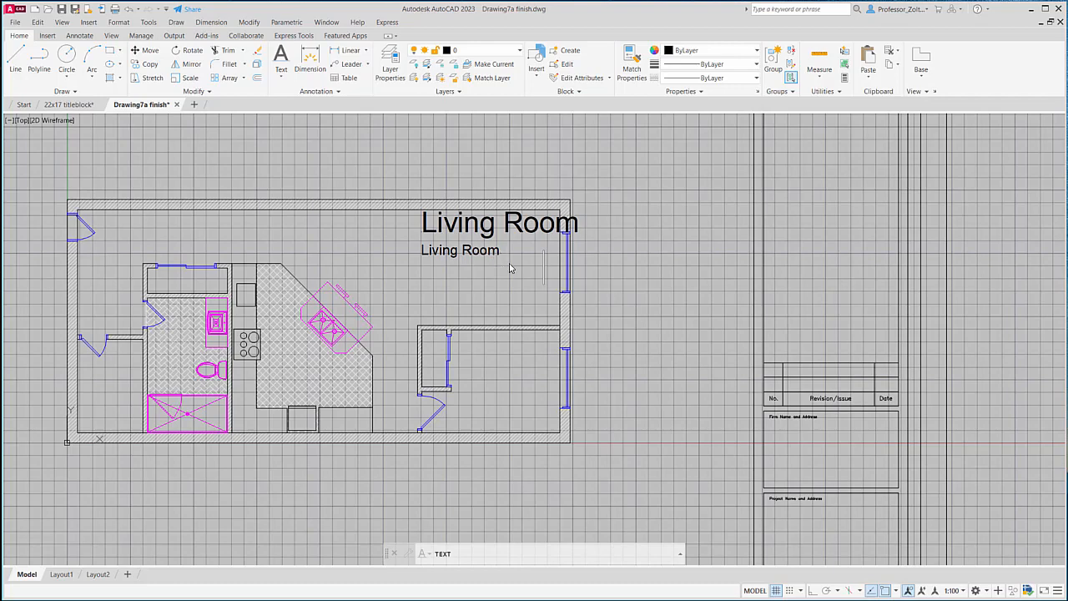
{"action": "left_click", "coordinate": [592, 234]}
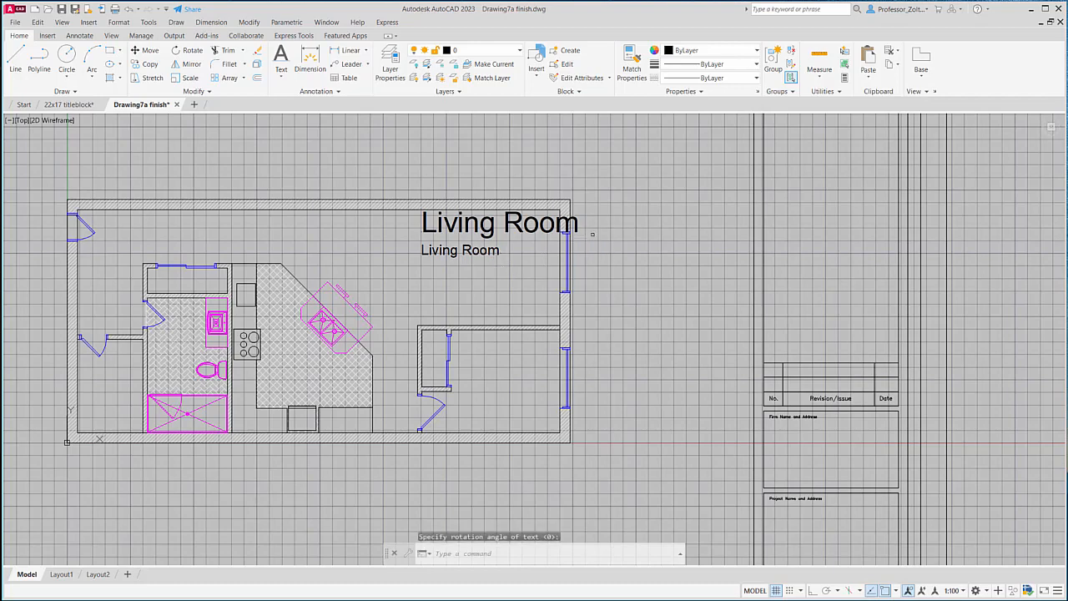
Step: Delete both "Living Room" labels from the floor plan
{"action": "left_click", "coordinate": [533, 214]}
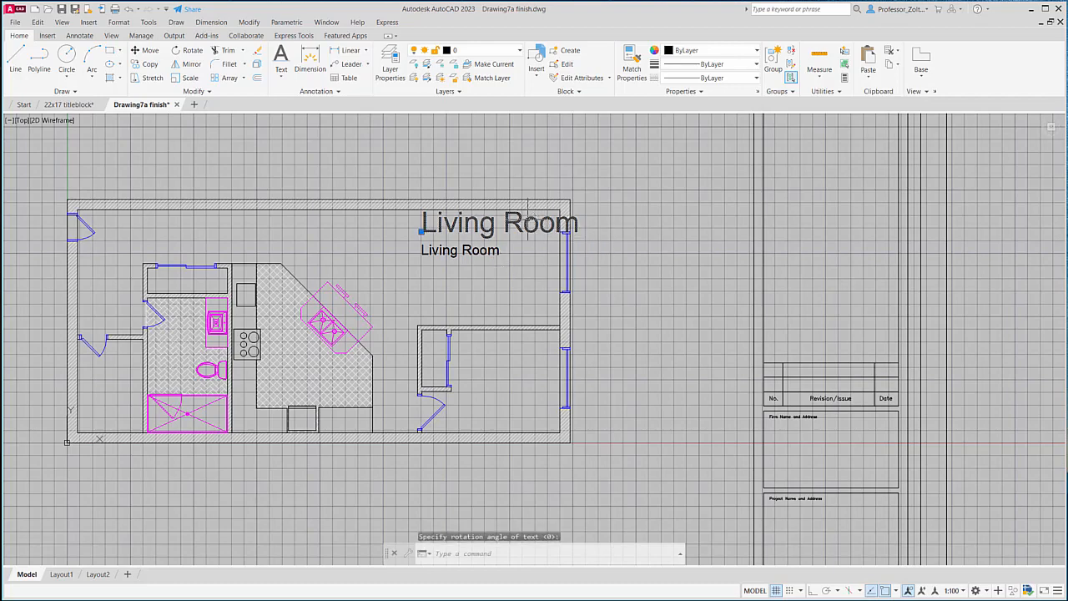
{"action": "left_click", "coordinate": [492, 250]}
{"action": "key", "text": "Escape"}
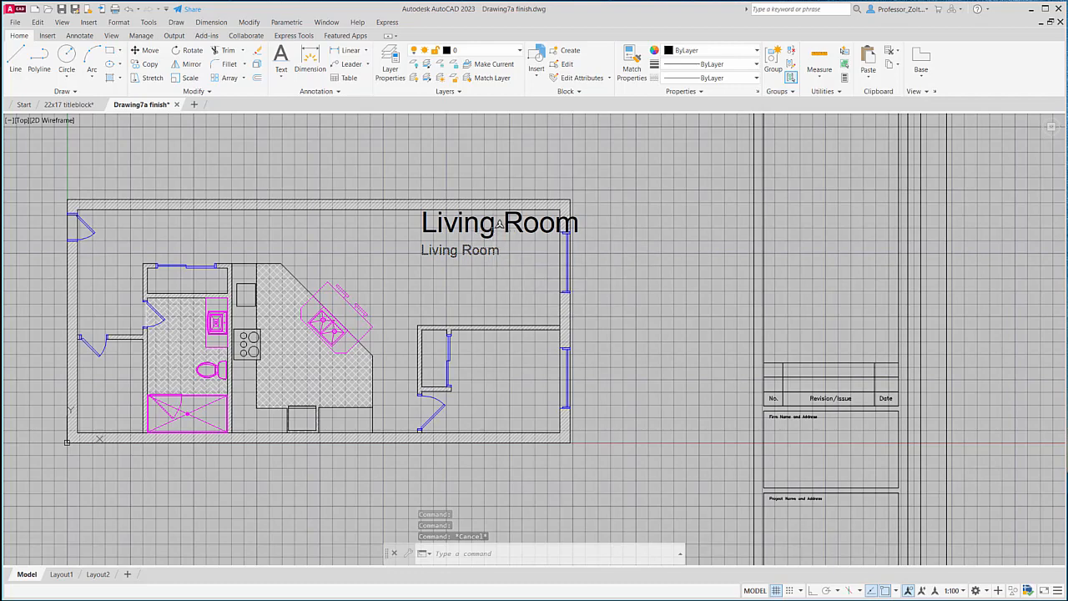
{"action": "mouse_move", "coordinate": [497, 220]}
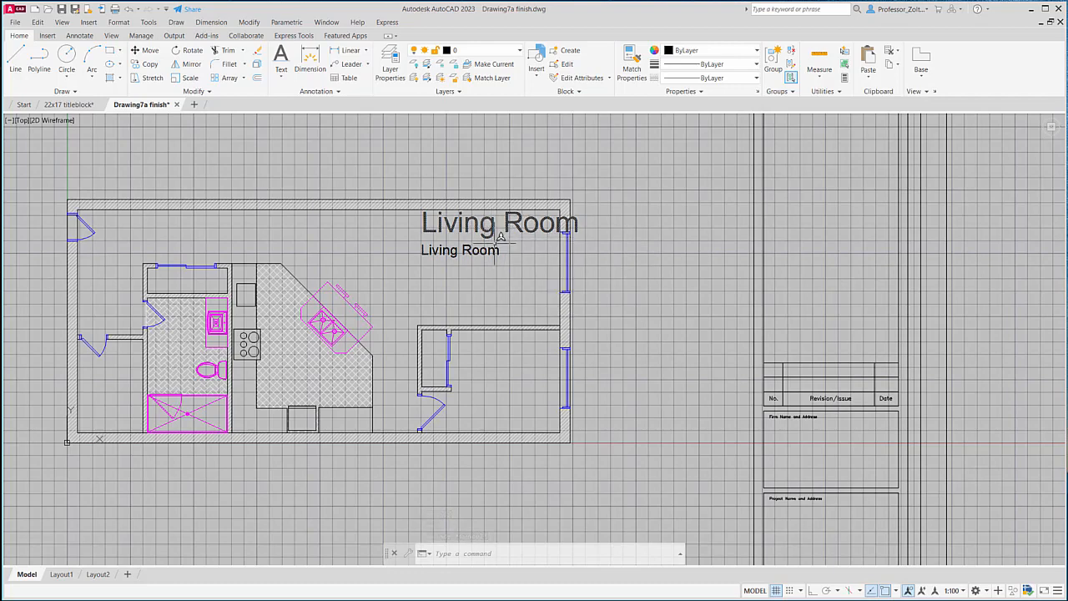
{"action": "left_click", "coordinate": [497, 219]}
{"action": "key", "text": "Delete"}
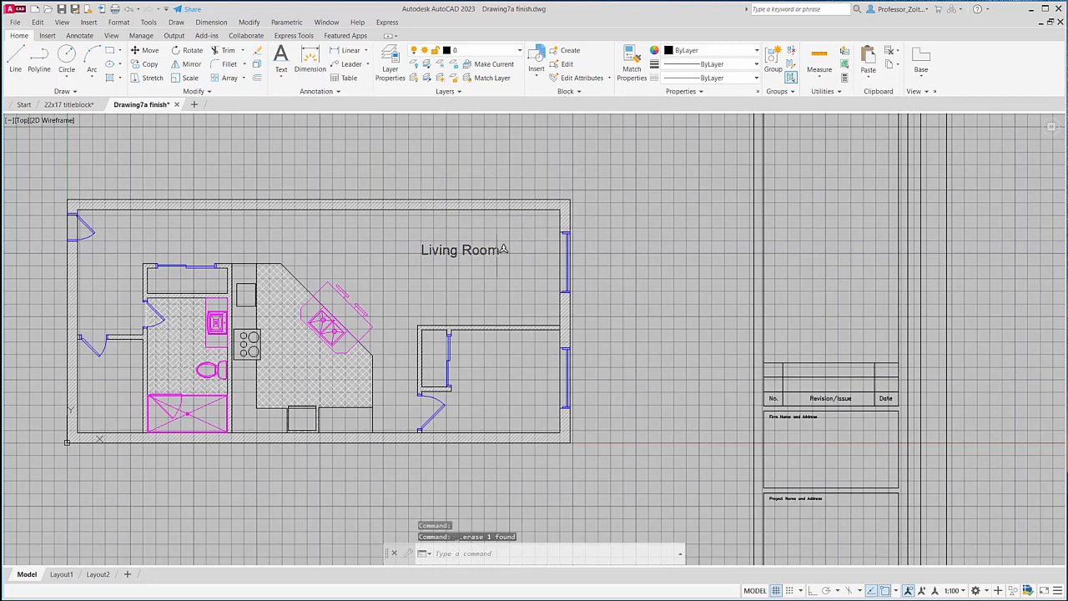
{"action": "left_click", "coordinate": [494, 250]}
{"action": "key", "text": "Delete"}
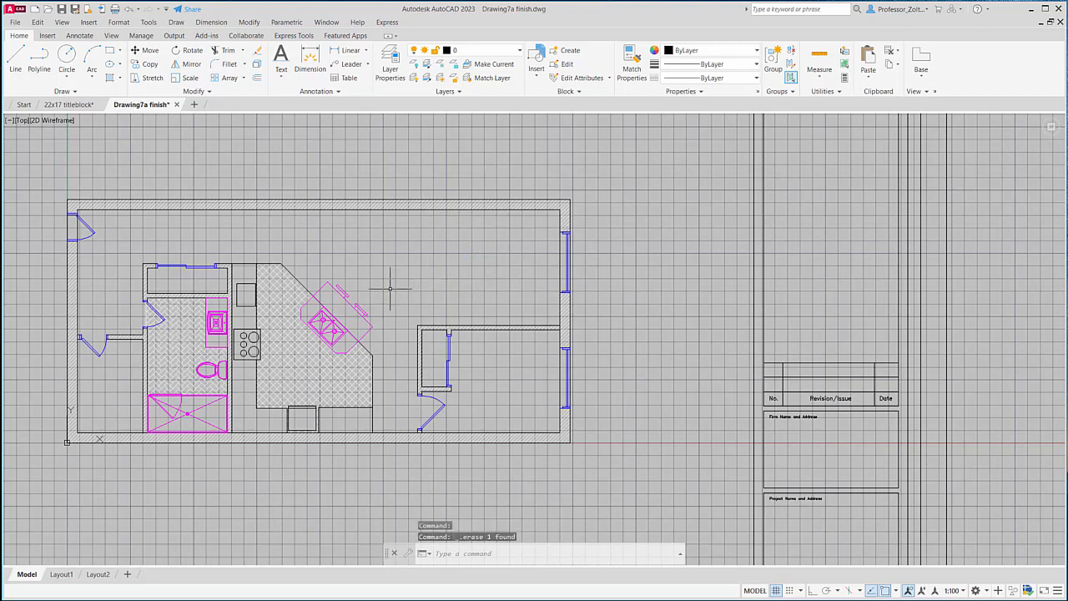
{"action": "left_click", "coordinate": [338, 92]}
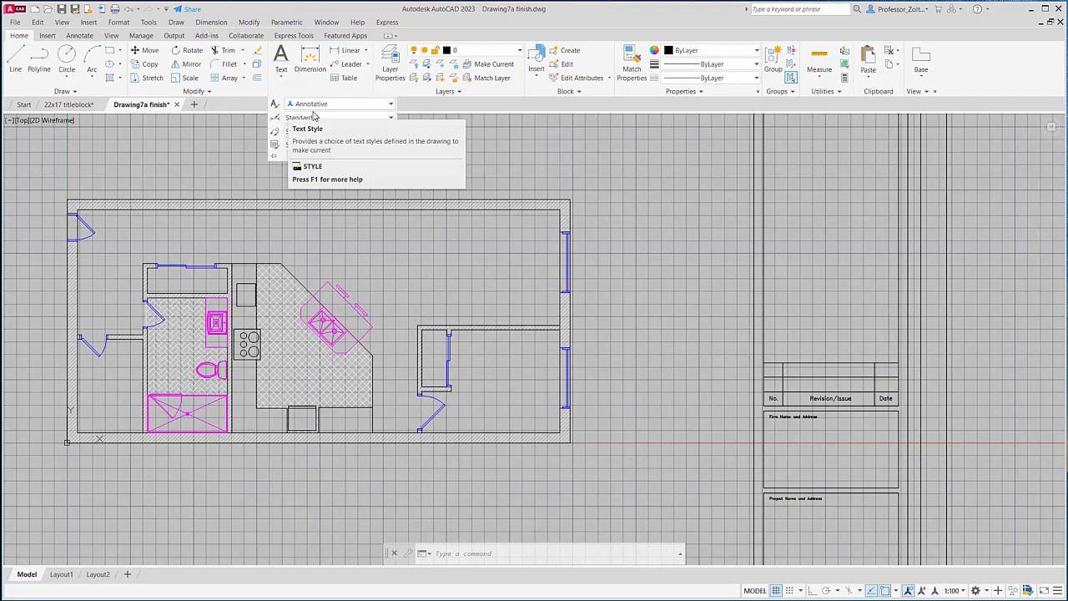
{"action": "left_click", "coordinate": [335, 104]}
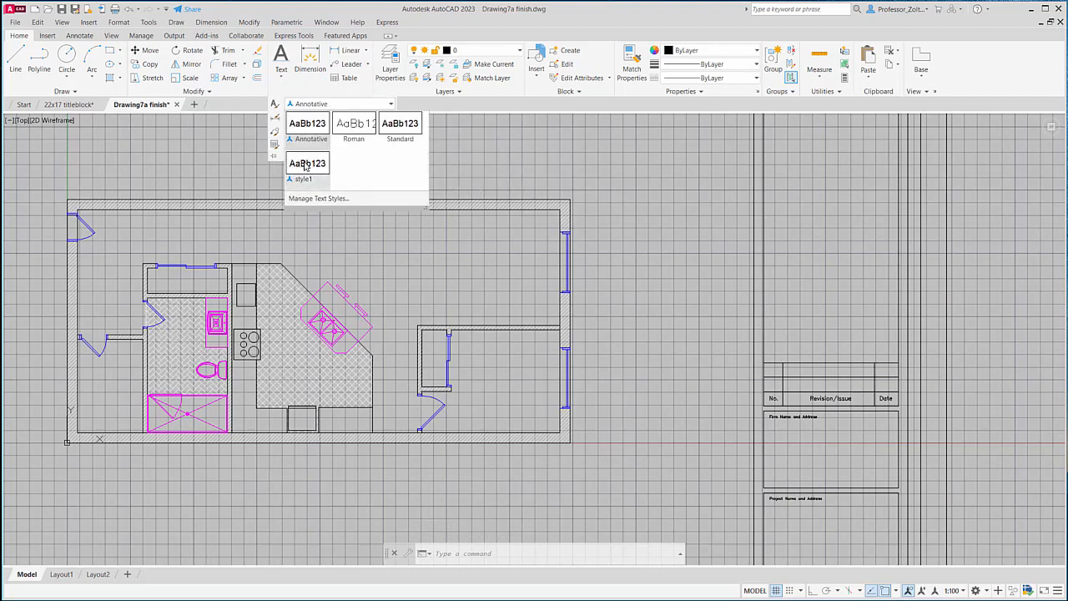
{"action": "left_click", "coordinate": [469, 143]}
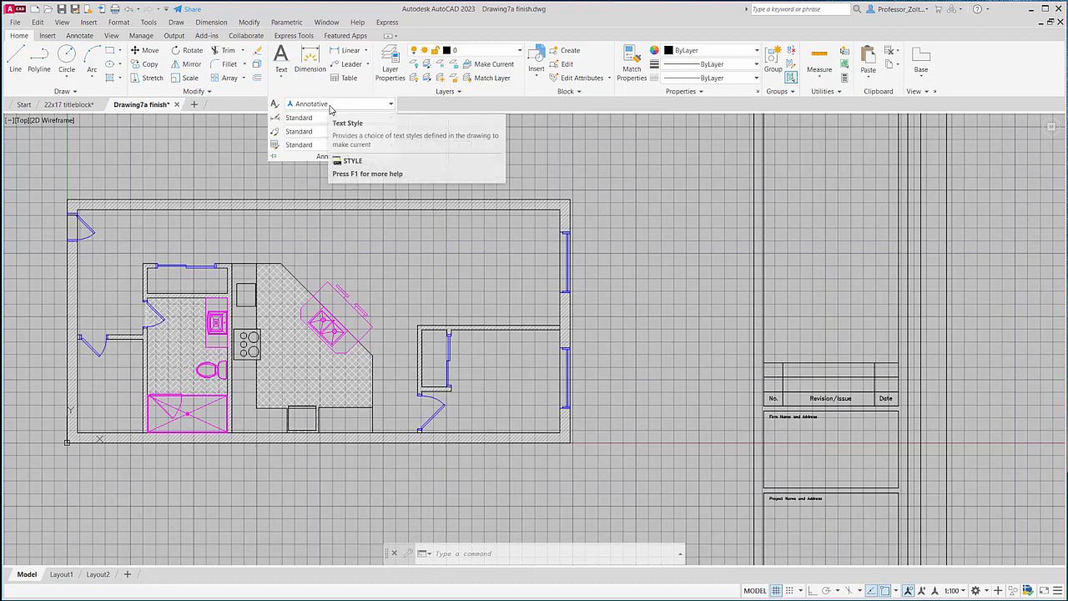
{"action": "left_click", "coordinate": [431, 139]}
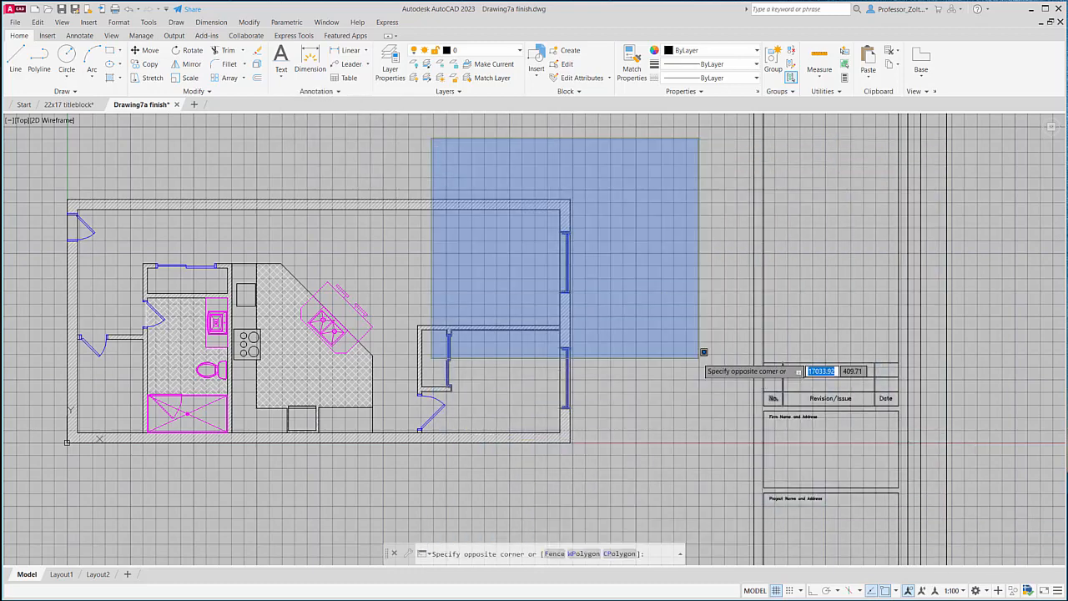
{"action": "key", "text": "Escape"}
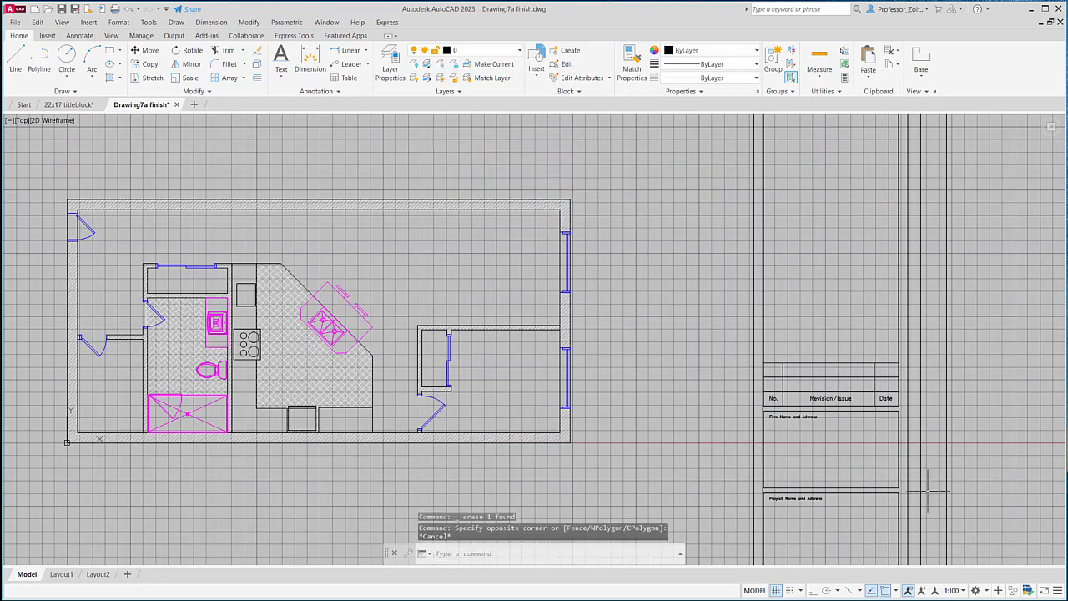
Step: Set the annotation scale to 1:50
{"action": "left_click", "coordinate": [953, 591]}
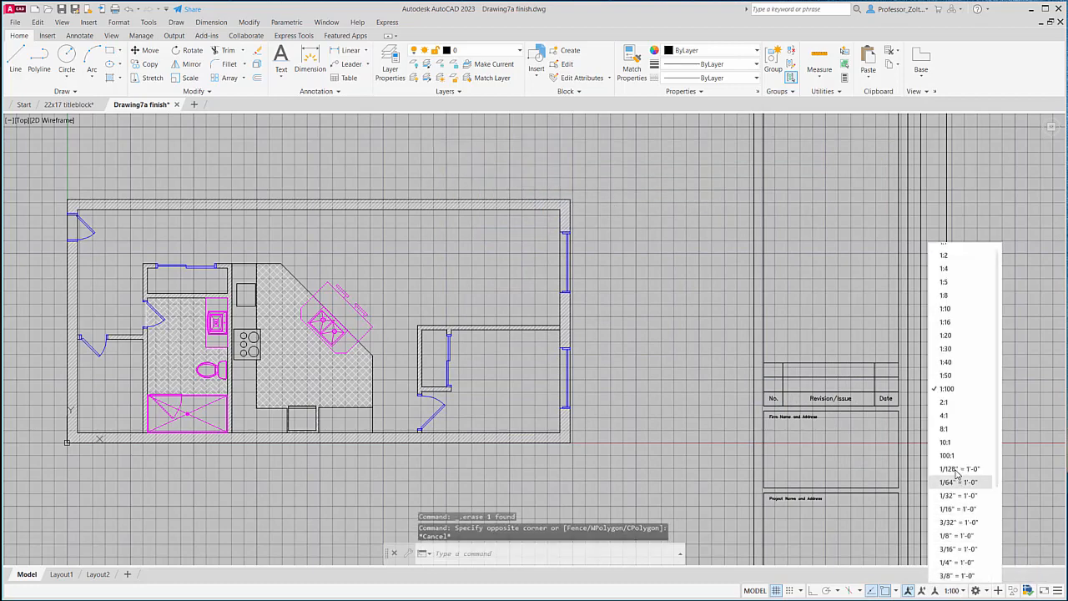
{"action": "left_click", "coordinate": [946, 376]}
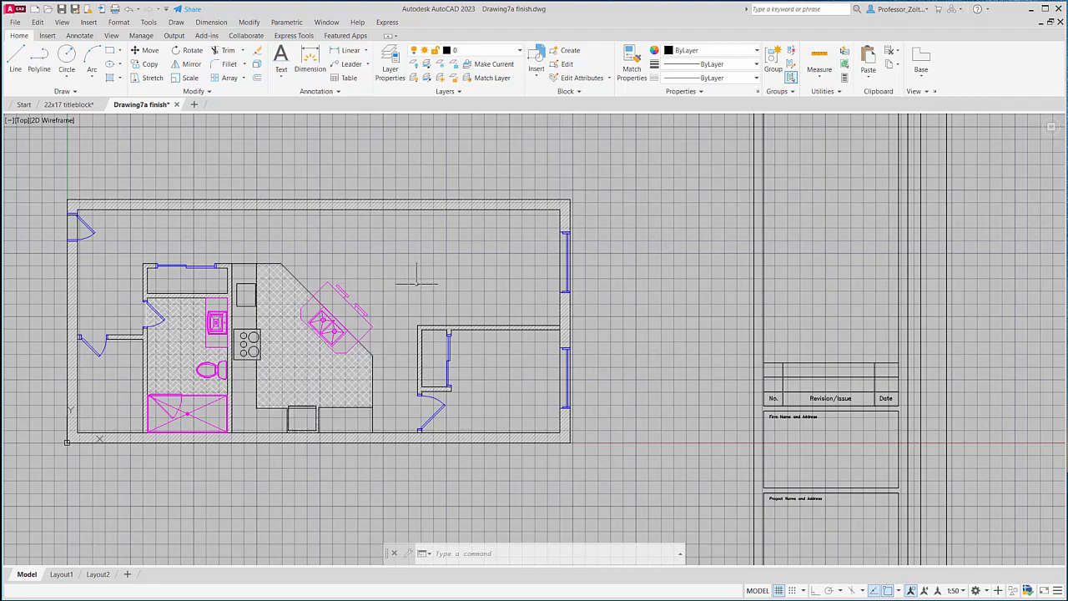
Step: Start a plot of the model with the AutoCAD PDF (General Documentation).pc3 plotter and ANSI expand C (17.00 x 22.00 Inches) paper
{"action": "scroll", "coordinate": [505, 338], "scroll_direction": "down", "scroll_amount": 4}
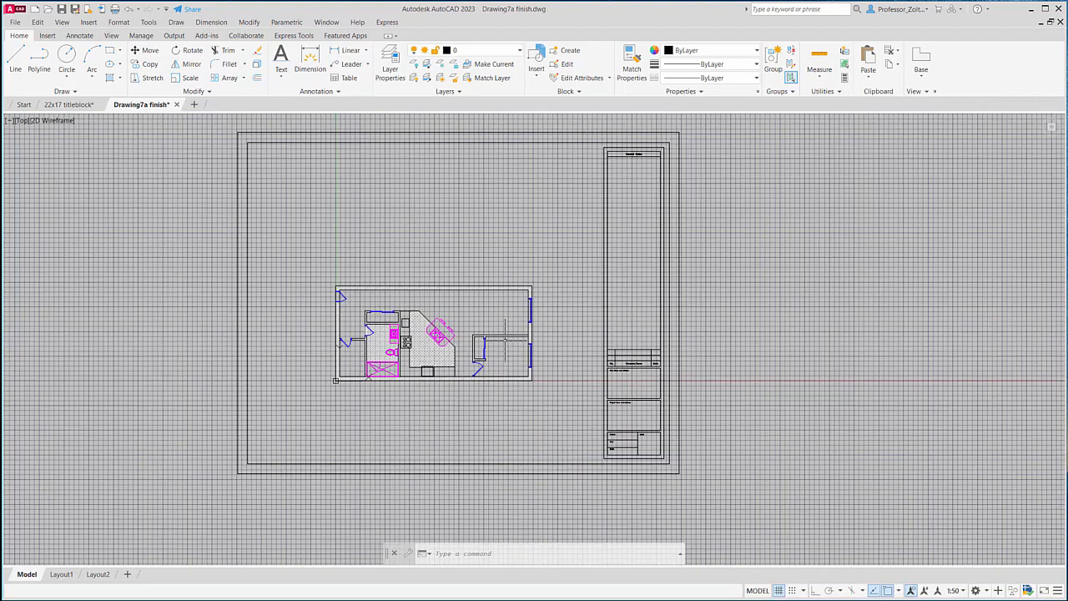
{"action": "left_click", "coordinate": [15, 22]}
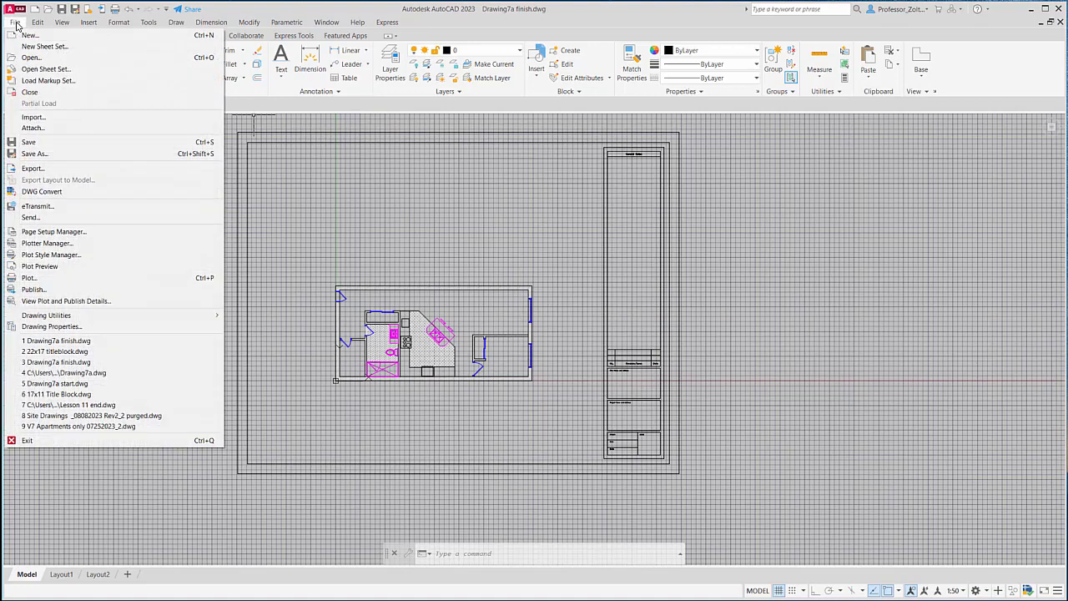
{"action": "left_click", "coordinate": [46, 278]}
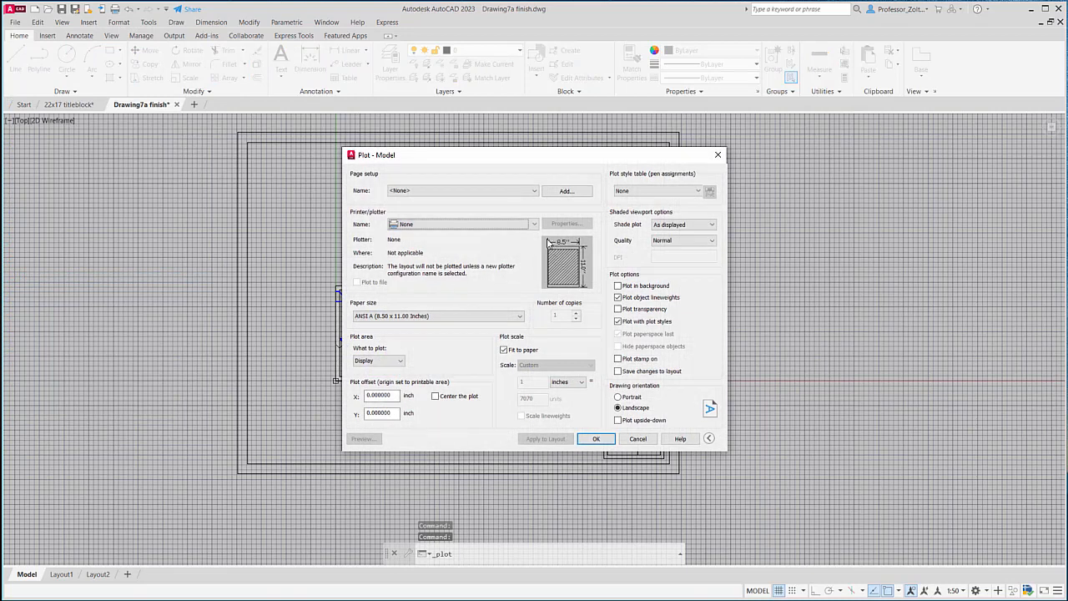
{"action": "left_click", "coordinate": [534, 225]}
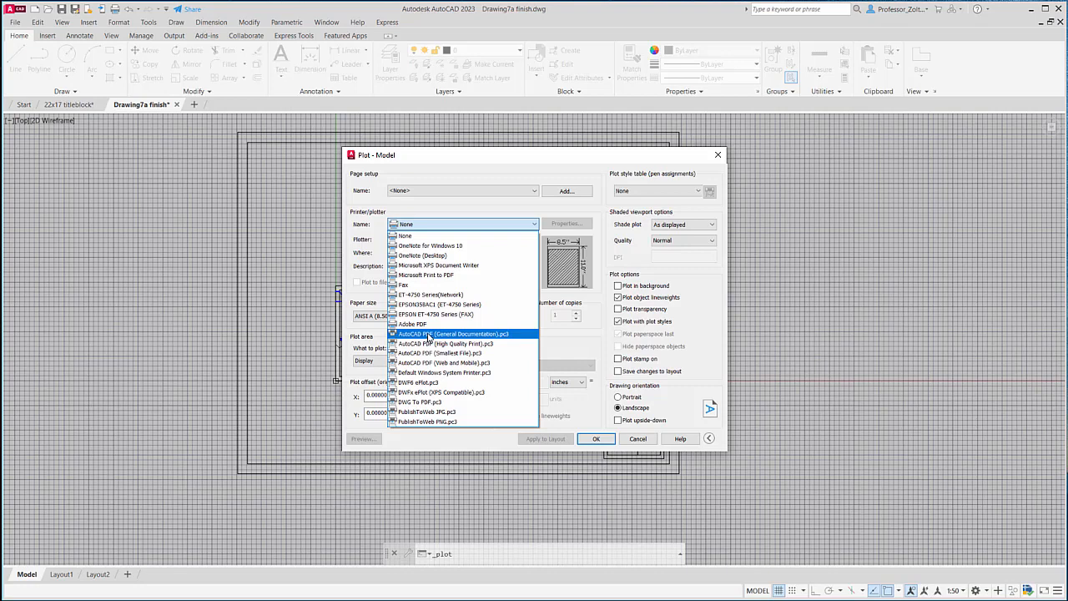
{"action": "left_click", "coordinate": [429, 334]}
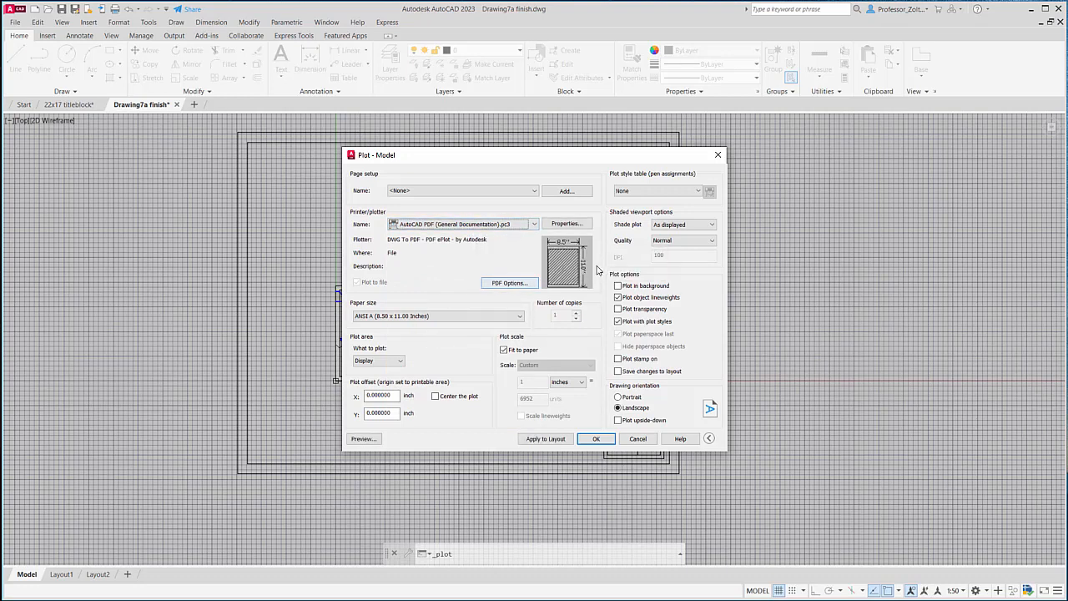
{"action": "left_click", "coordinate": [504, 315]}
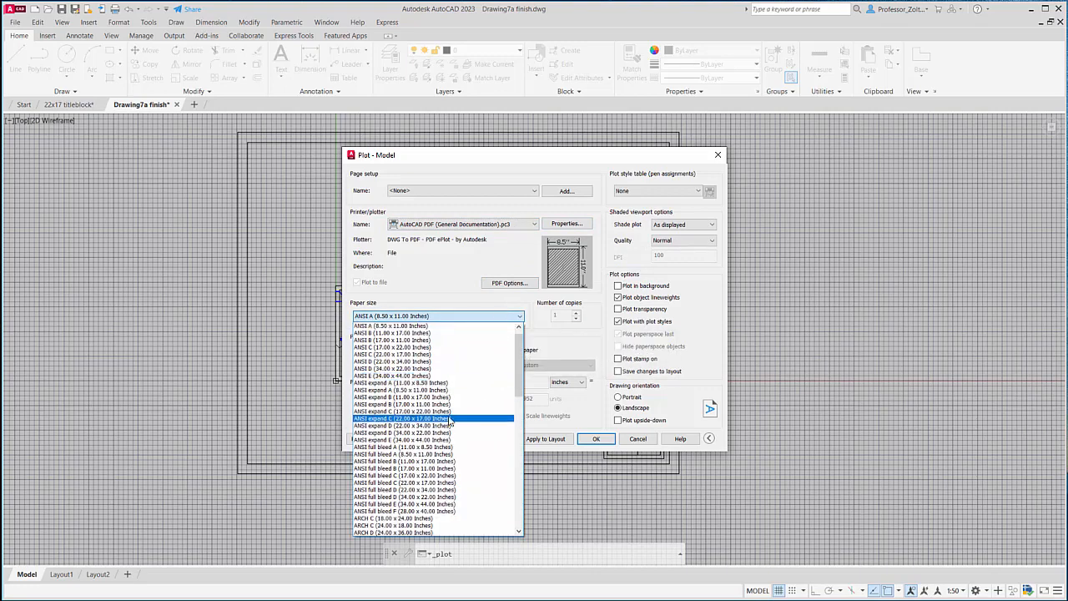
{"action": "left_click", "coordinate": [392, 411]}
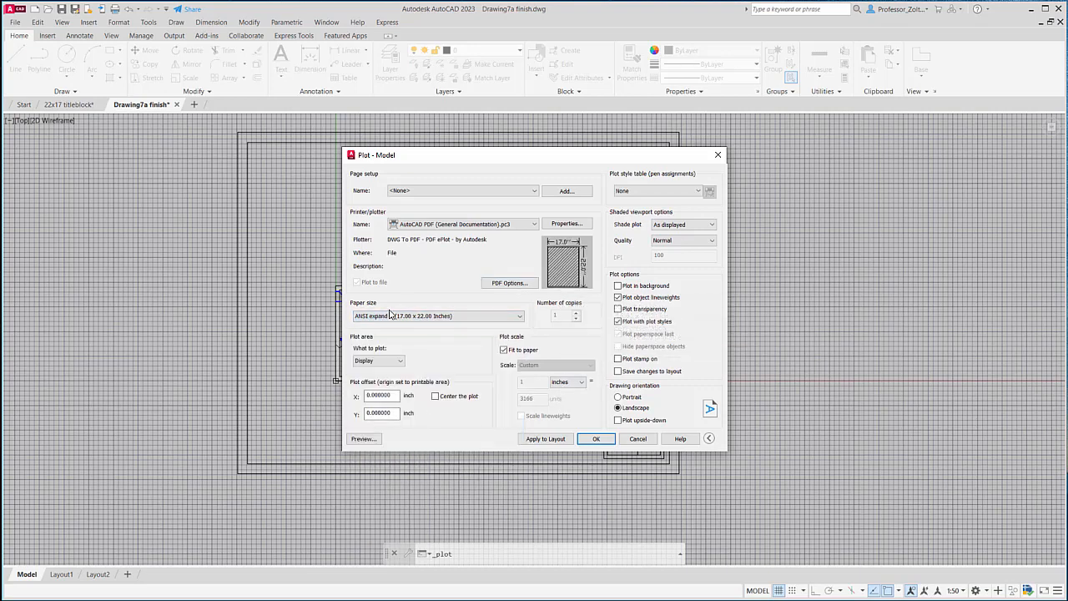
Step: Define the plot area as a window spanning opposite corners of the title block's outermost border
{"action": "left_click", "coordinate": [401, 362]}
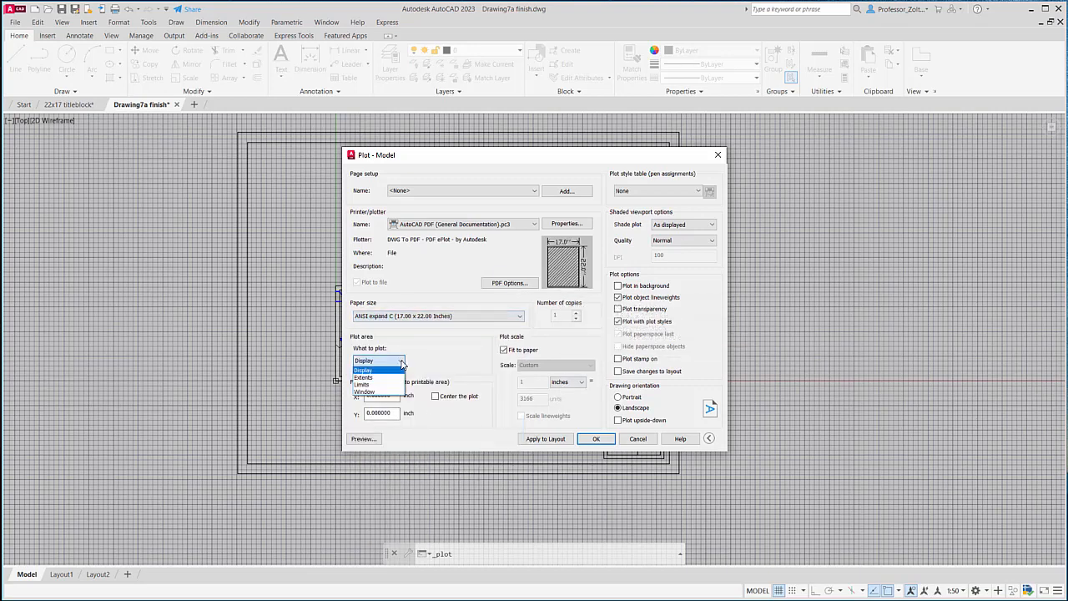
{"action": "left_click", "coordinate": [381, 392]}
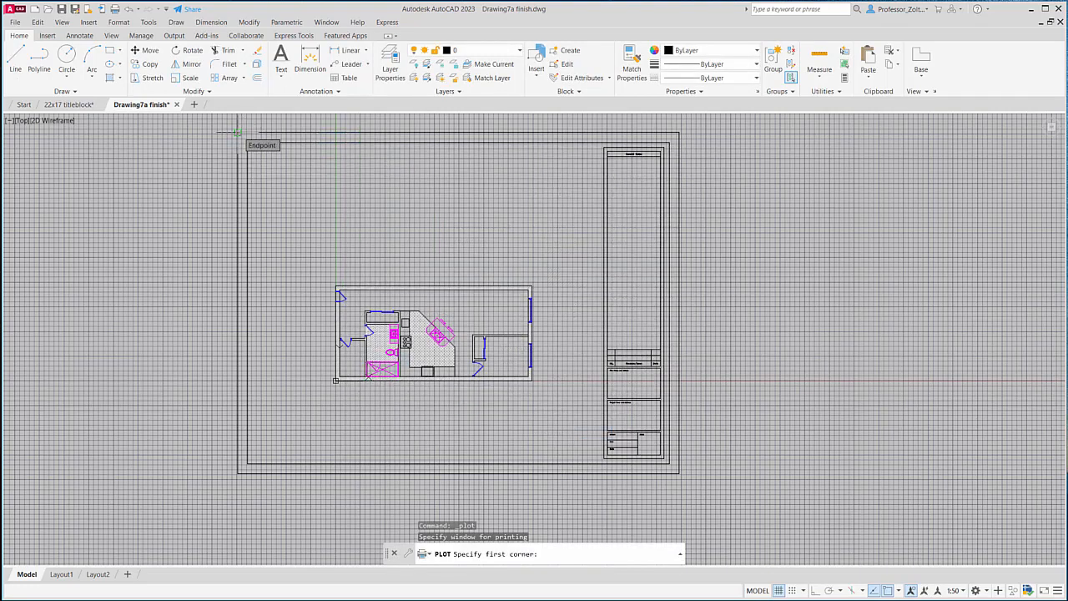
{"action": "left_click", "coordinate": [236, 131]}
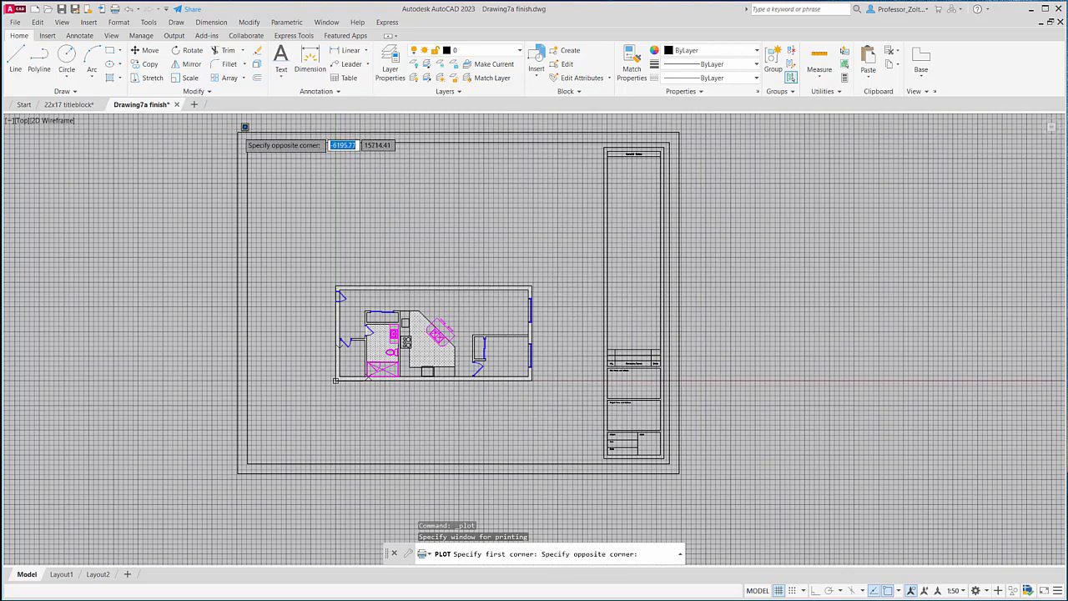
{"action": "left_click", "coordinate": [680, 474]}
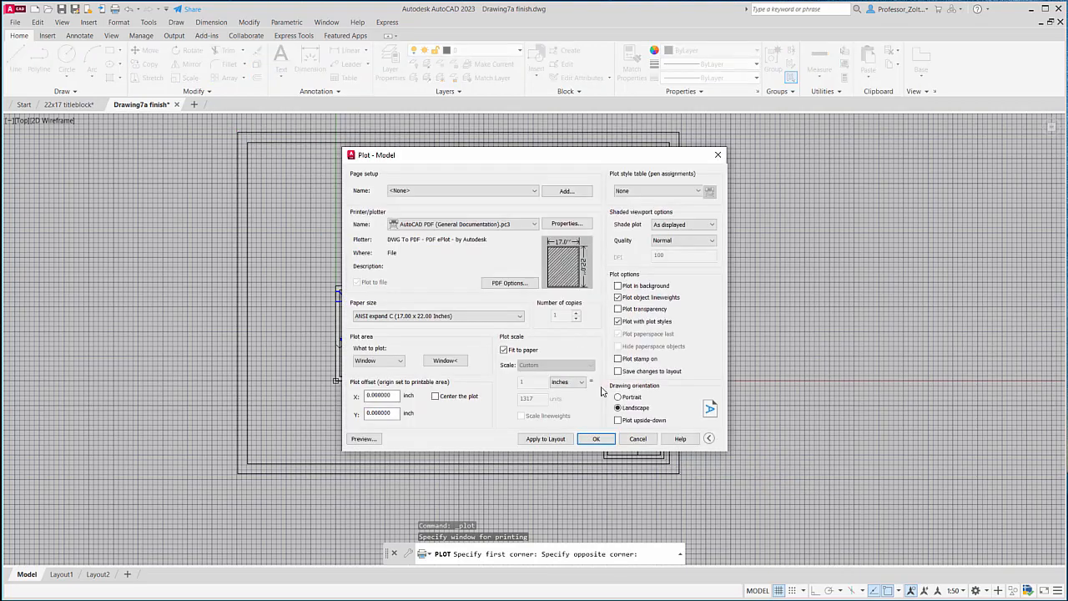
Step: Turn off fitting to paper, set the plot scale to 1 mm = 50 units, and center the plot on the sheet
{"action": "left_click", "coordinate": [503, 351]}
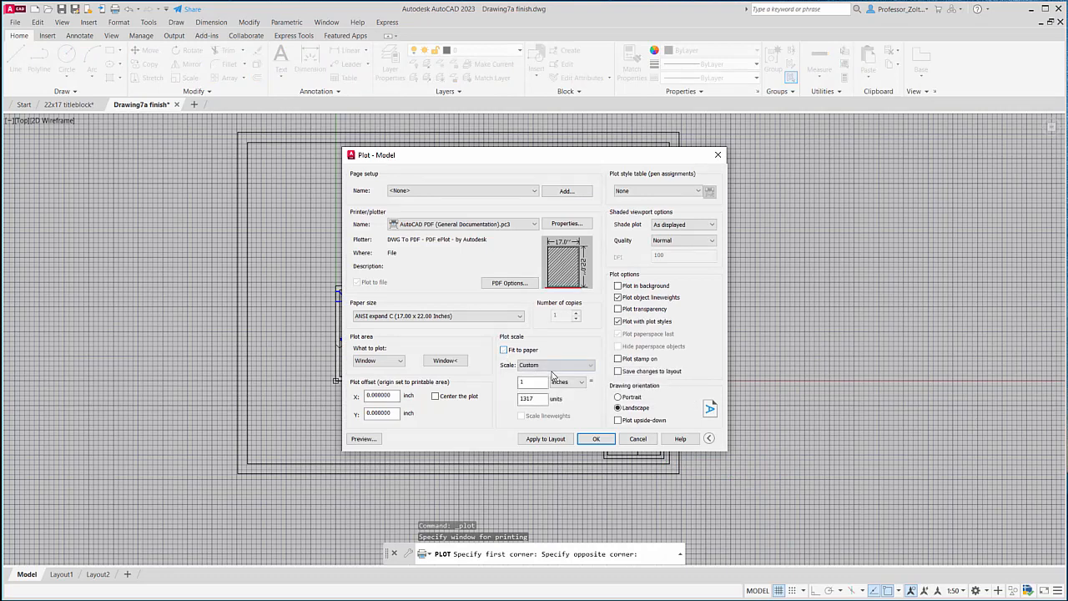
{"action": "left_click", "coordinate": [572, 384]}
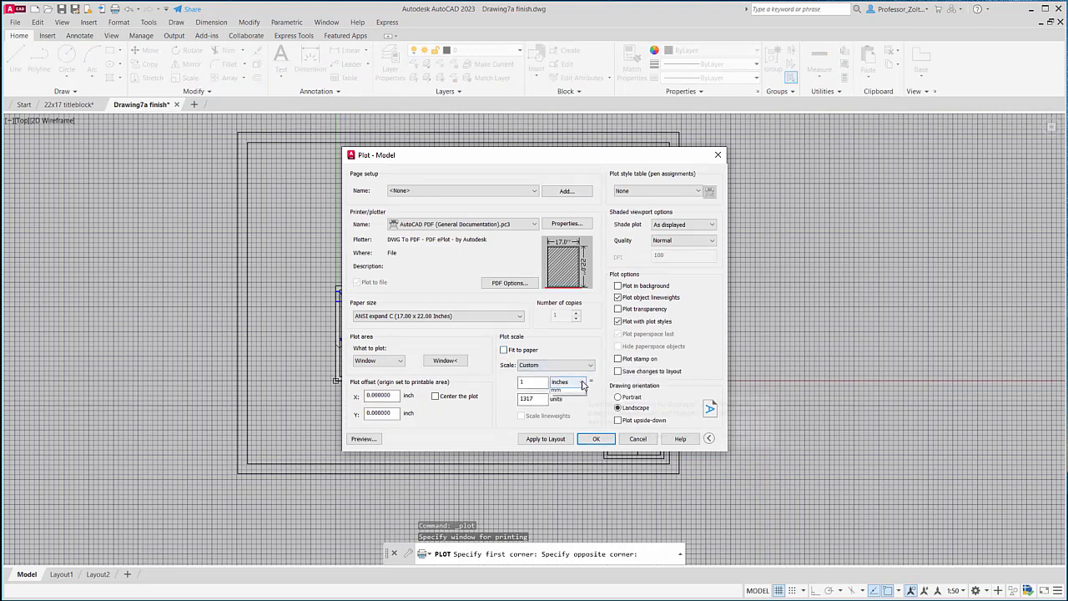
{"action": "left_click", "coordinate": [572, 401]}
{"action": "left_click_drag", "start_coordinate": [547, 399], "coordinate": [499, 395]}
{"action": "type", "text": "5"}
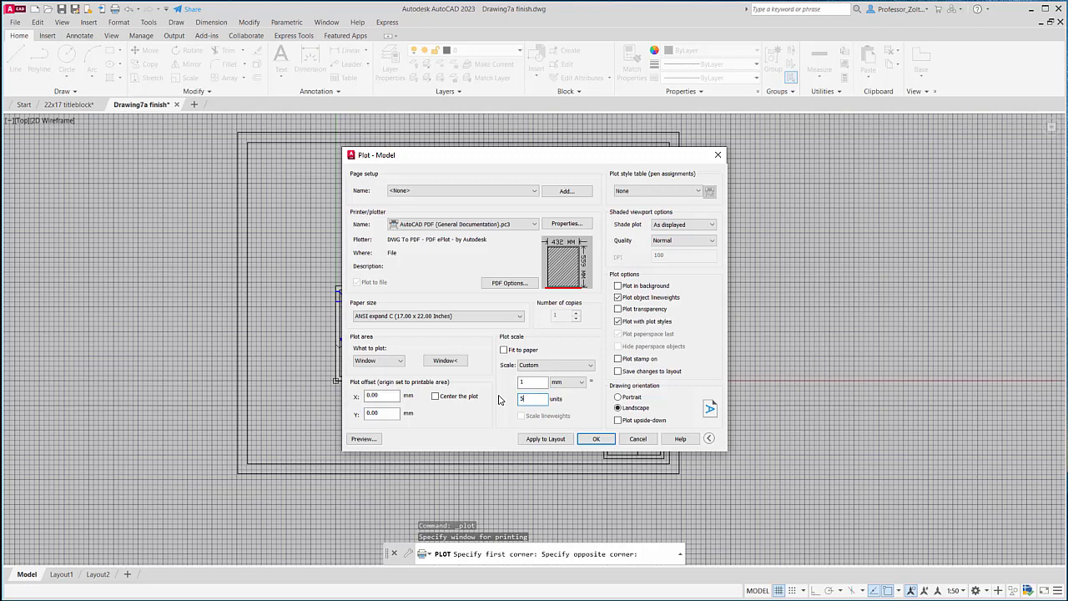
{"action": "type", "text": "0"}
{"action": "left_click", "coordinate": [435, 397]}
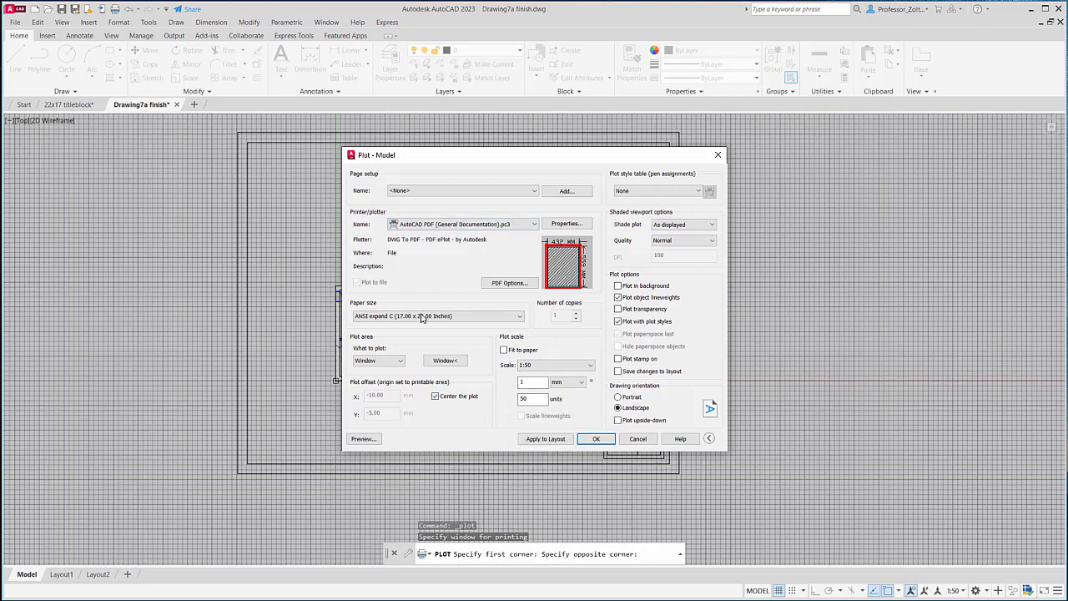
Step: Use the Grayscale.ctb plot style table without assigning it to all layouts, and preview the plot
{"action": "left_click", "coordinate": [698, 192]}
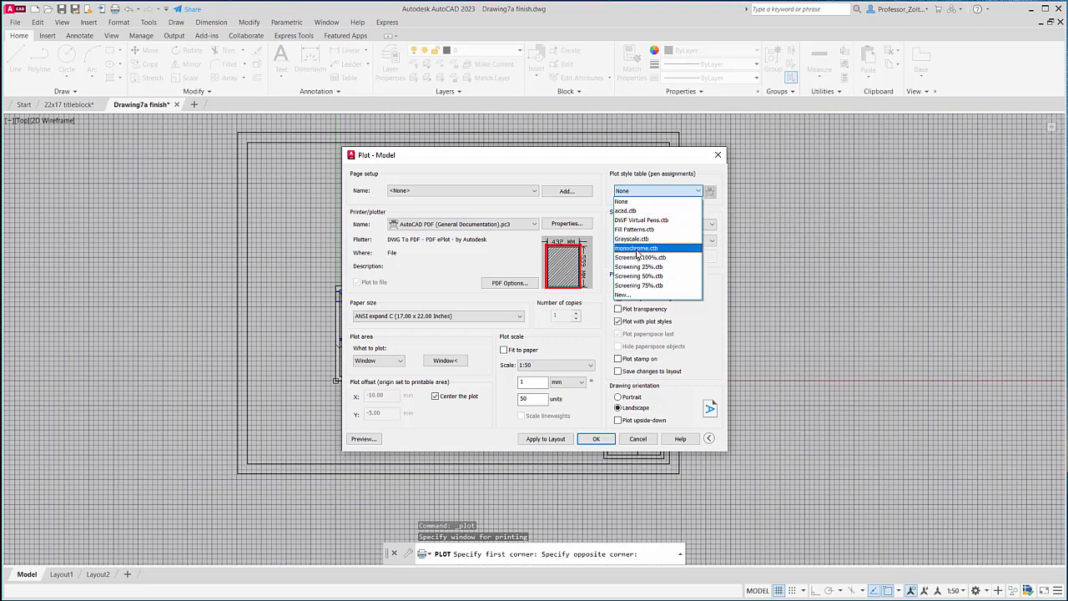
{"action": "left_click", "coordinate": [631, 239]}
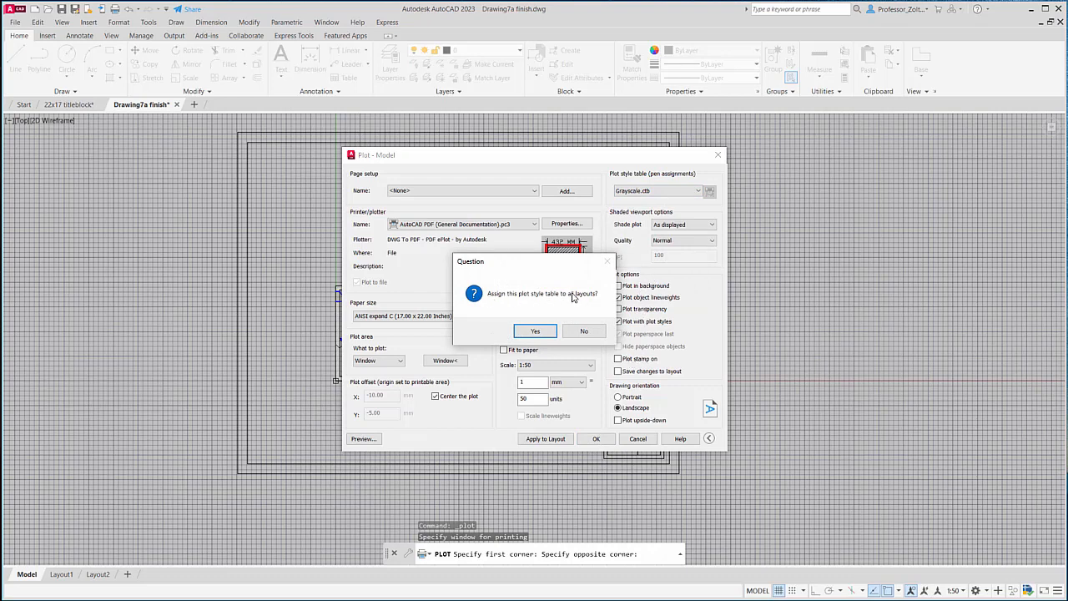
{"action": "left_click", "coordinate": [586, 333]}
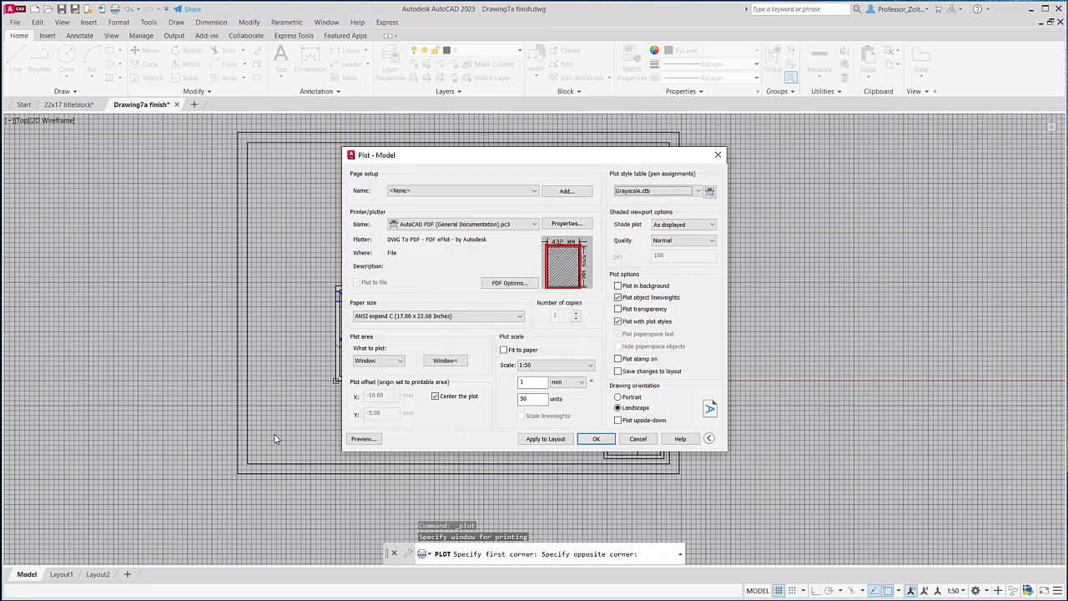
{"action": "left_click", "coordinate": [357, 440]}
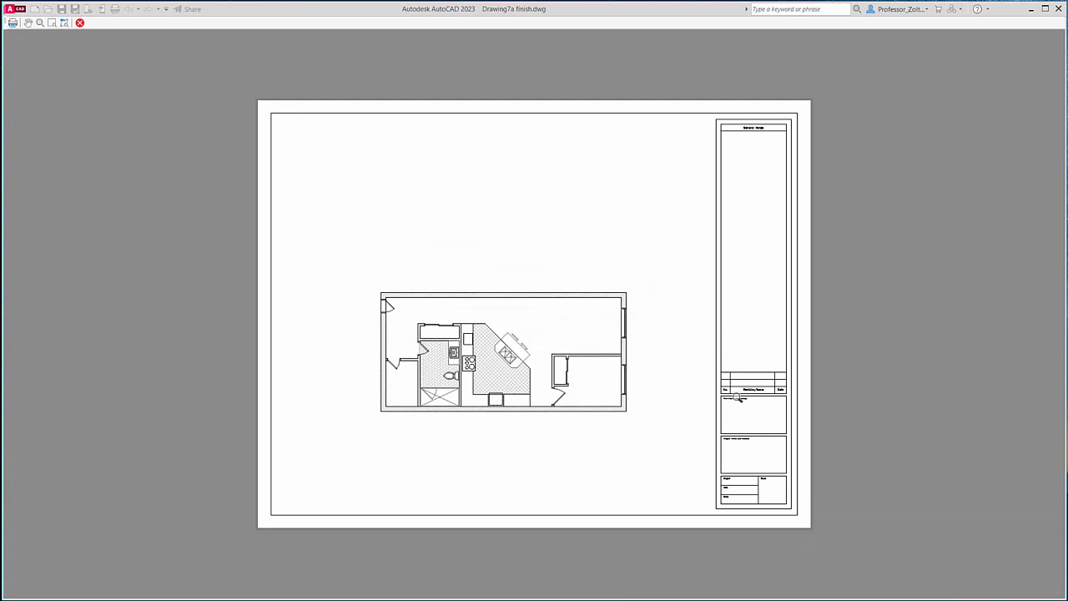
{"action": "left_click", "coordinate": [80, 23]}
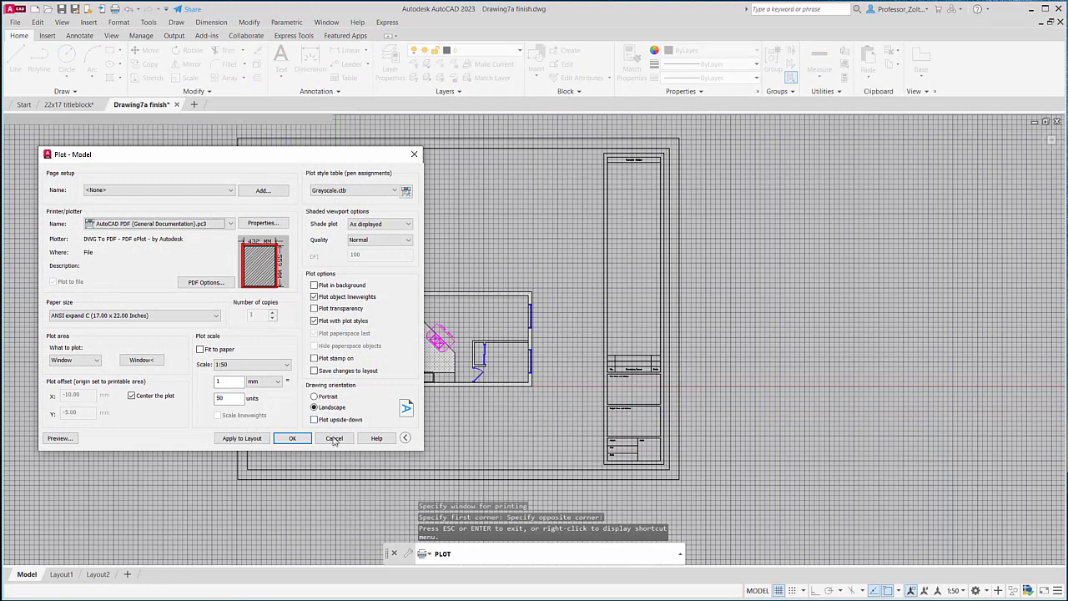
Step: Proceed with the plot as far as choosing the PDF's save location, and cancel both the file save and the plot
{"action": "left_click", "coordinate": [292, 437]}
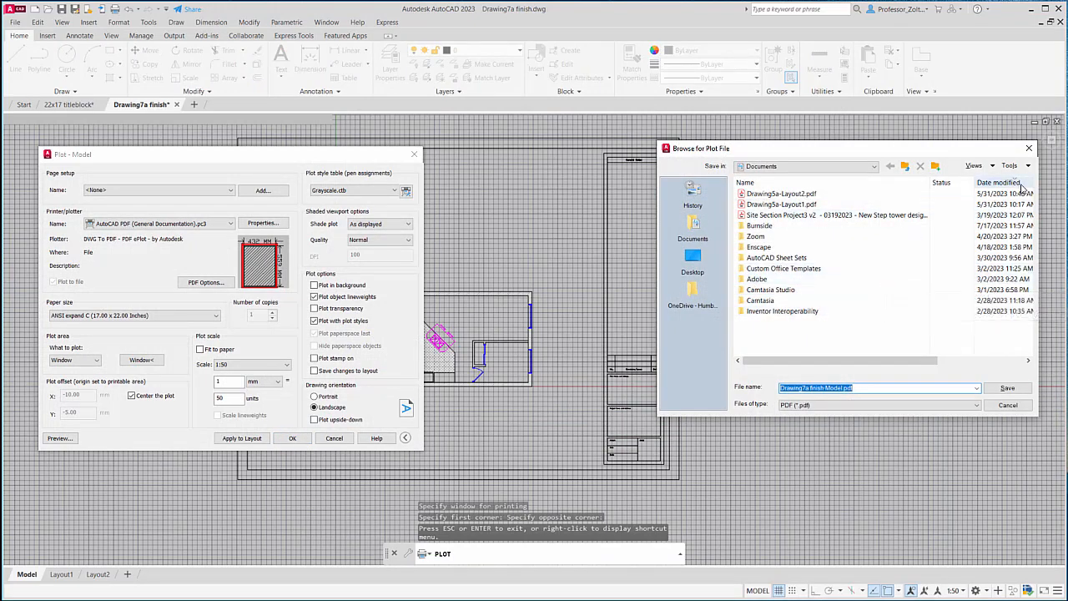
{"action": "left_click", "coordinate": [1014, 407]}
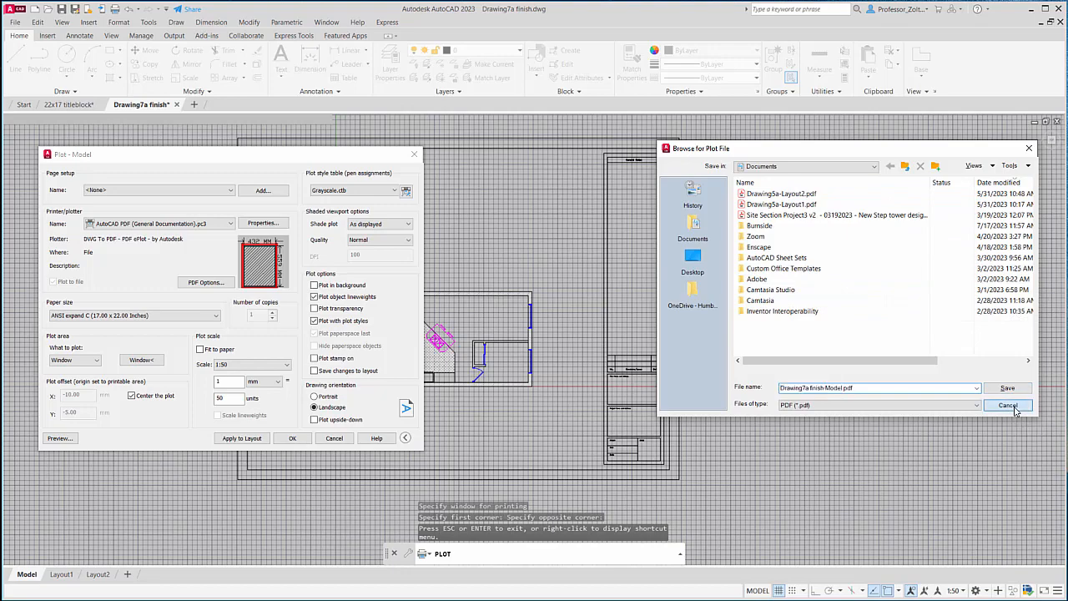
{"action": "left_click", "coordinate": [414, 154]}
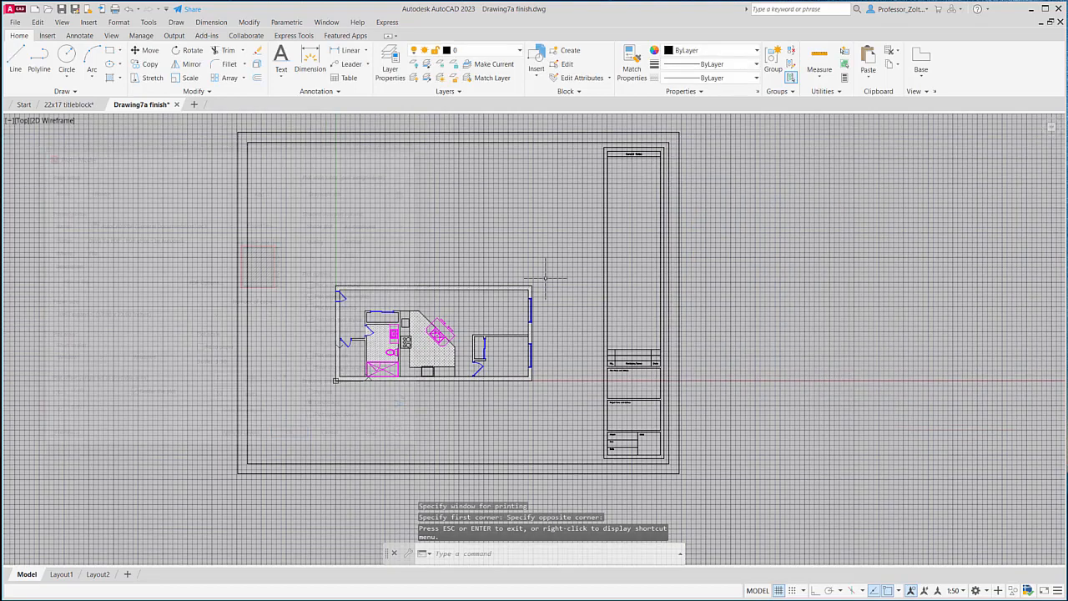